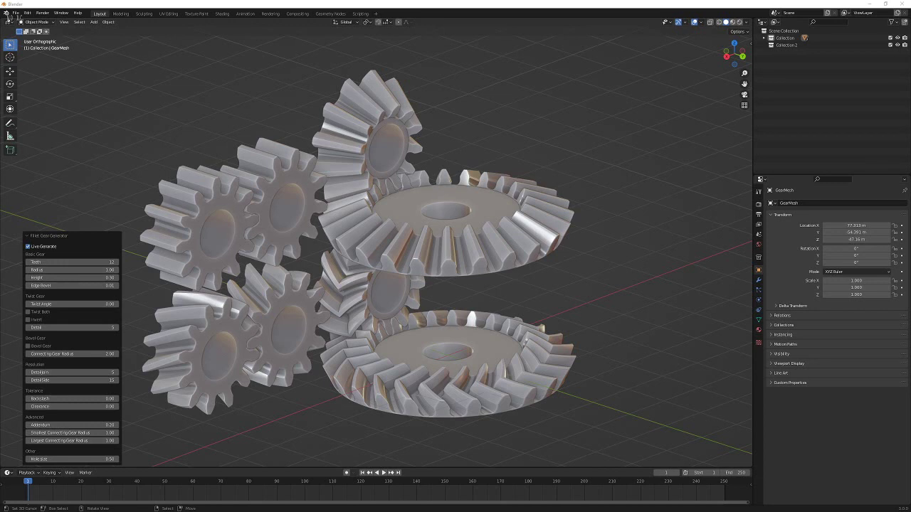
Step: Install the add-on from FilletGearGenerator3.py and enable Fillet Gear Generator in the preferences
key(ctrl+z)
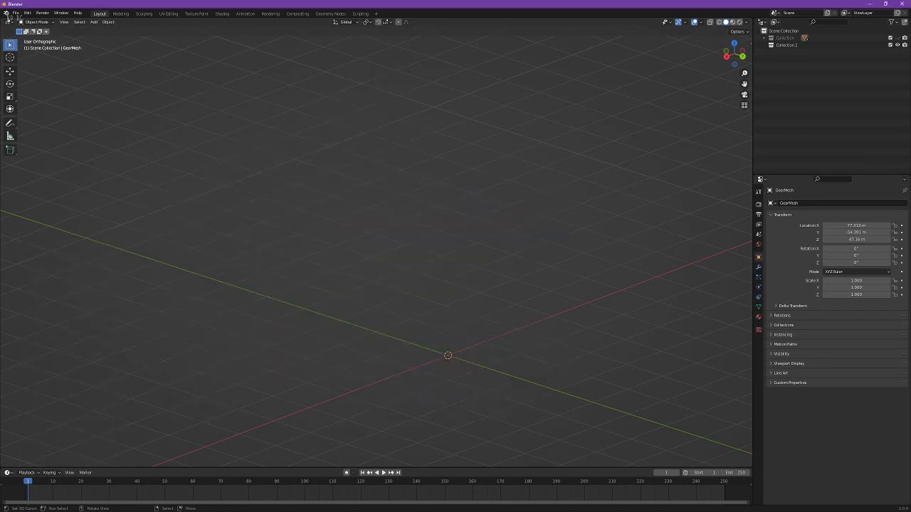
click(27, 13)
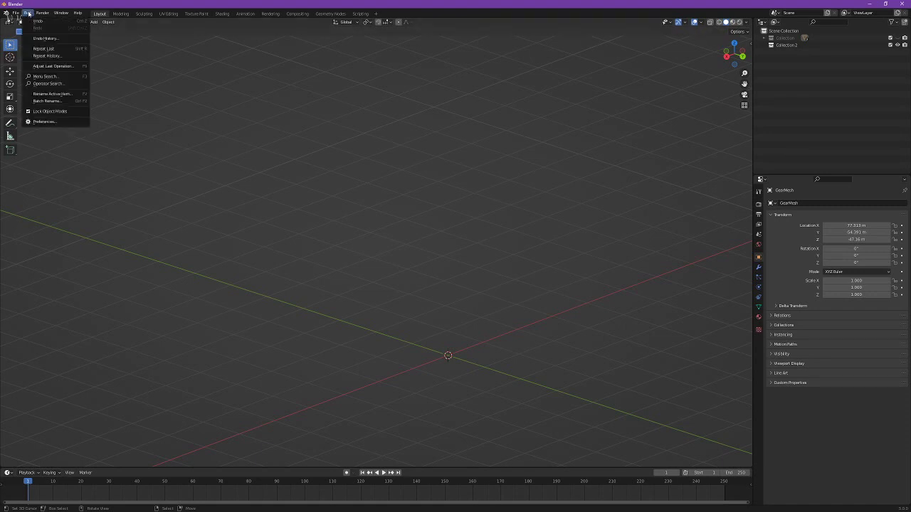
click(52, 122)
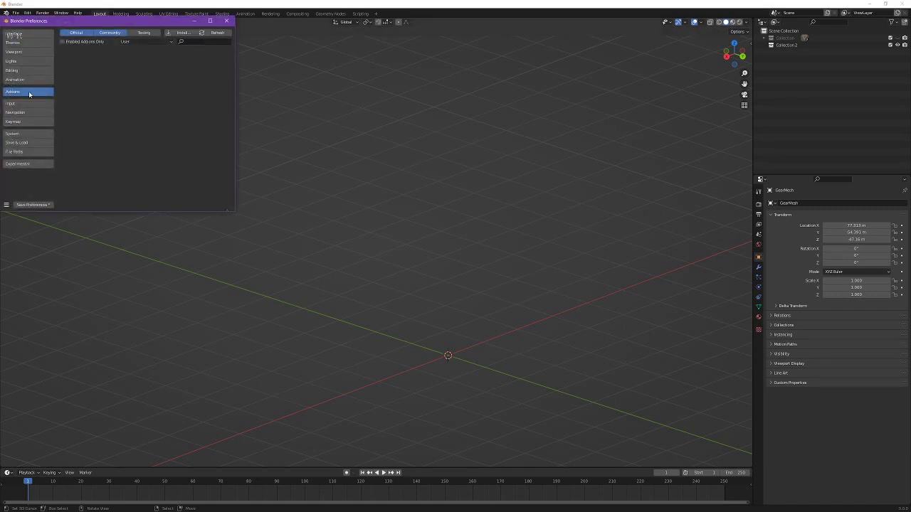
click(177, 32)
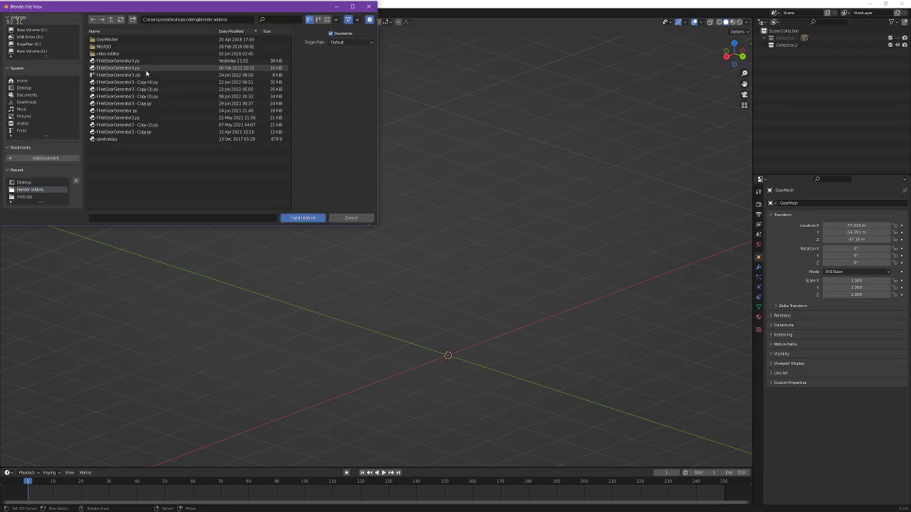
click(141, 59)
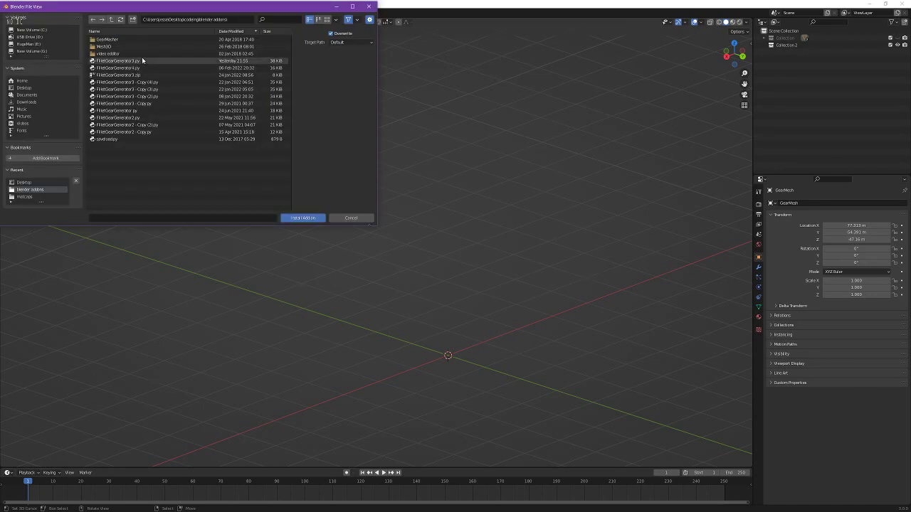
click(301, 219)
click(72, 53)
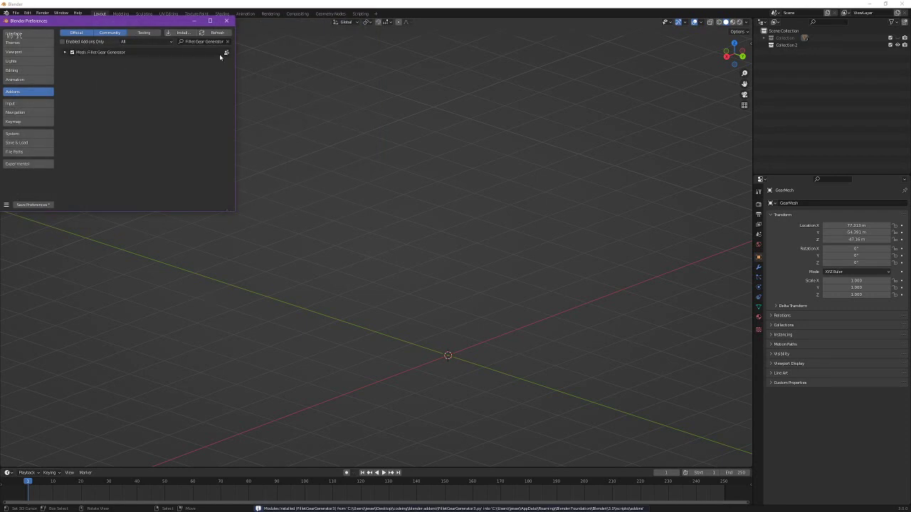
click(227, 20)
Step: Add a fillet gear mesh with the default 12 teeth and a radius of 1.00
key(shift+a)
mouse_move(348, 215)
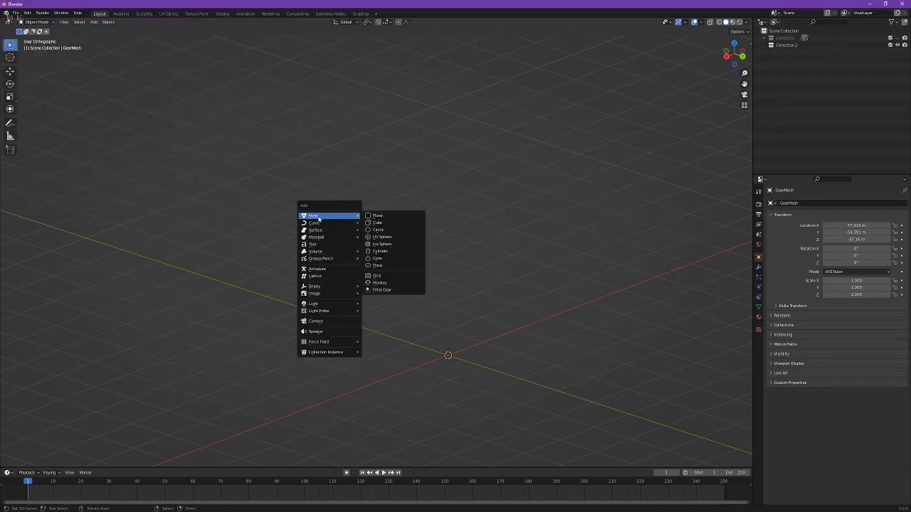
click(384, 289)
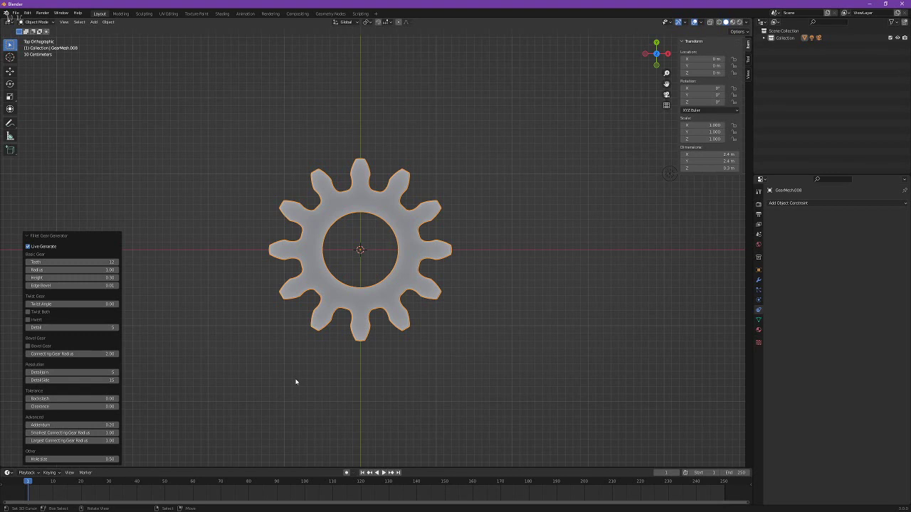
click(380, 302)
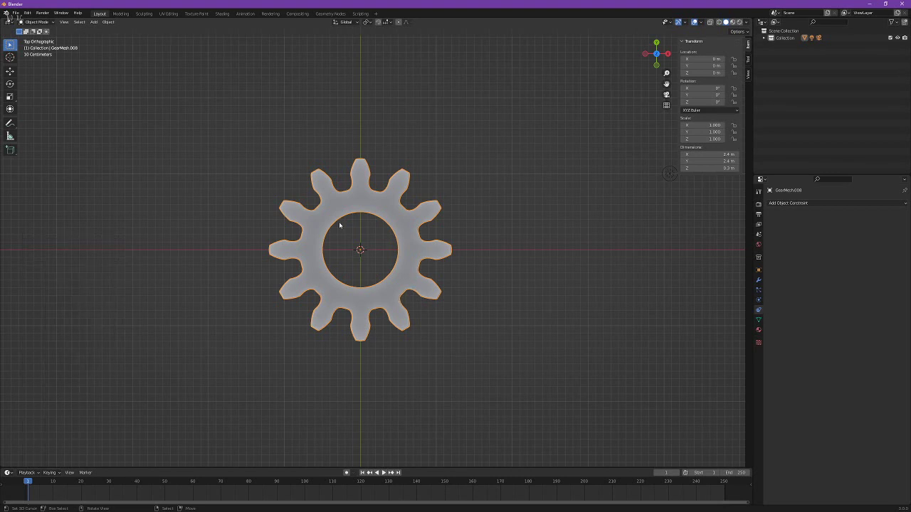
Step: Add a second fillet gear with a radius of 2 and 24 teeth
key(shift+a)
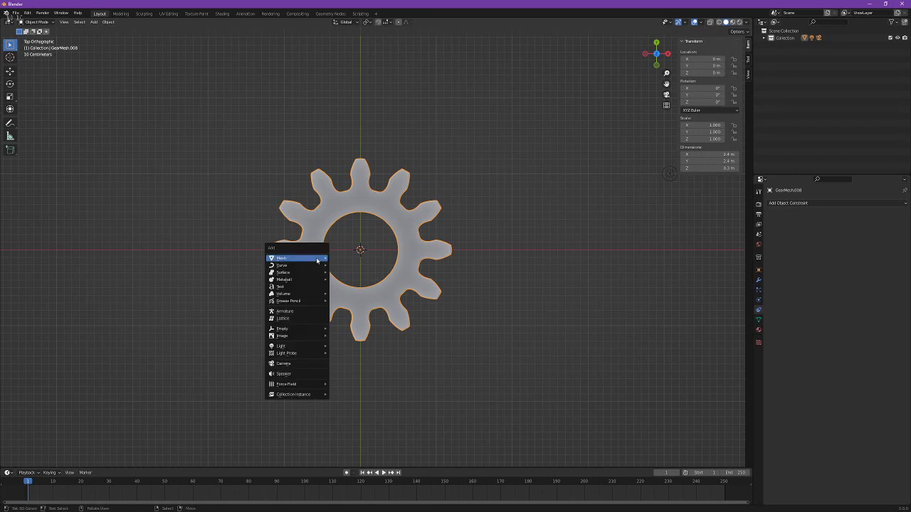
mouse_move(292, 257)
key(Return)
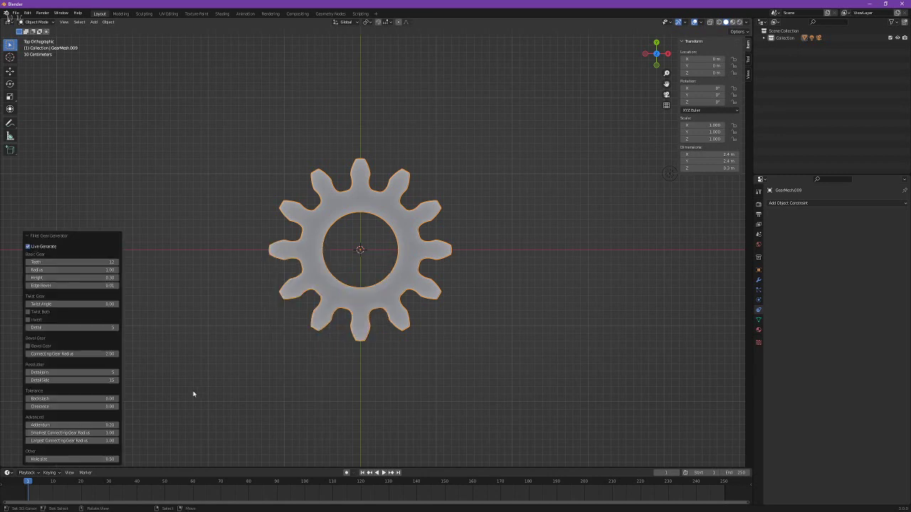
double_click(71, 270)
text(2)
key(Return)
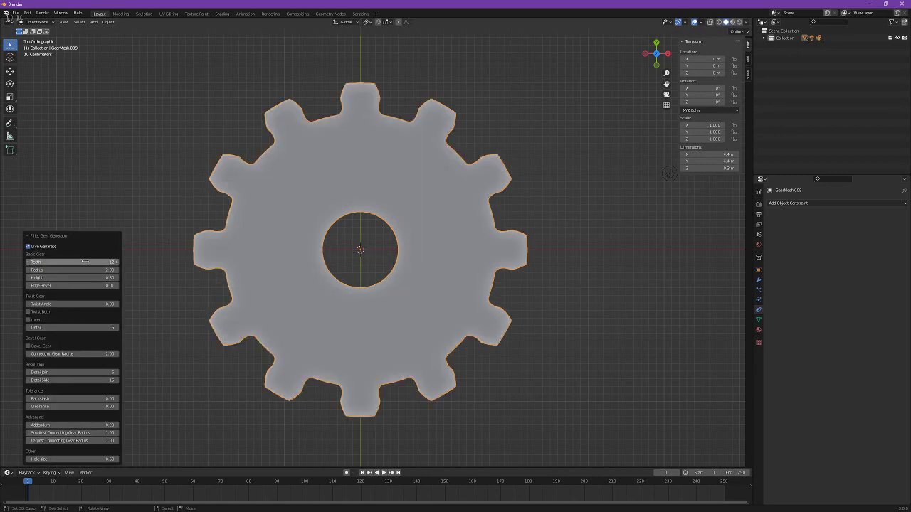
click(71, 262)
text(*3)
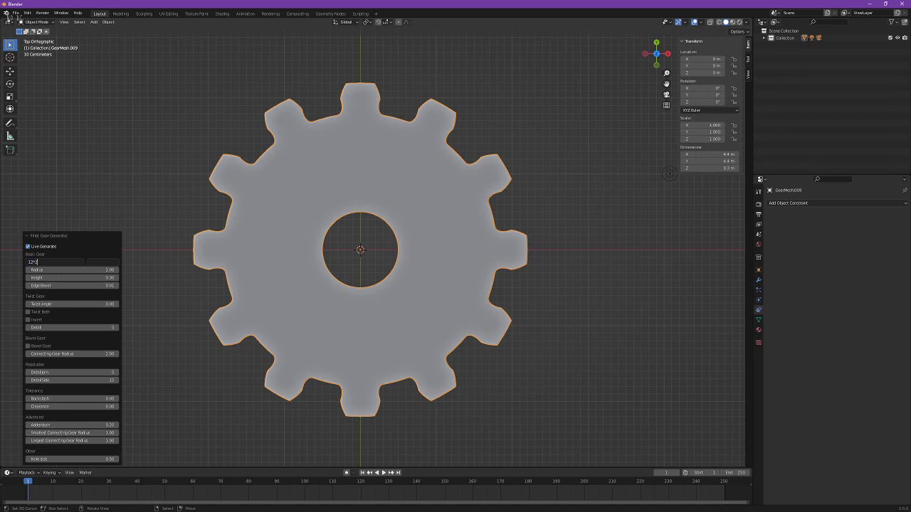
key(Return)
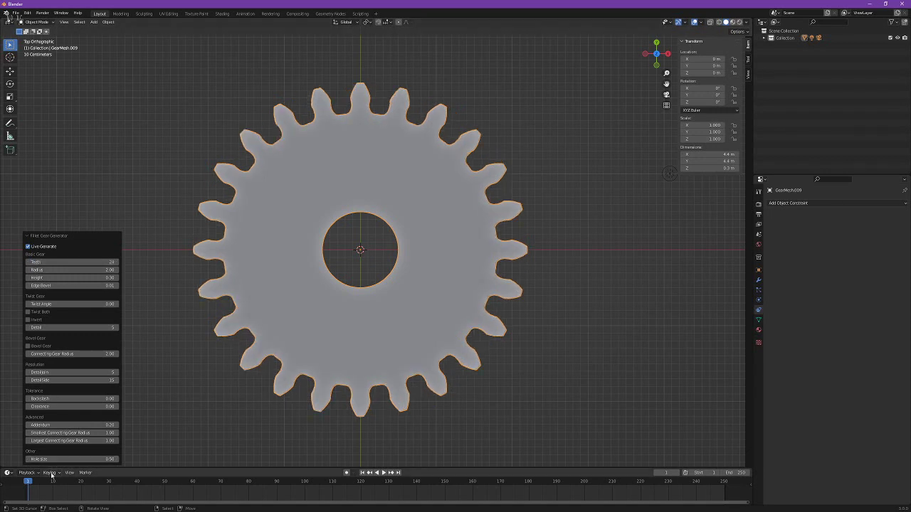
Step: Set the 24-tooth gear's hole size to 1.5
click(64, 460)
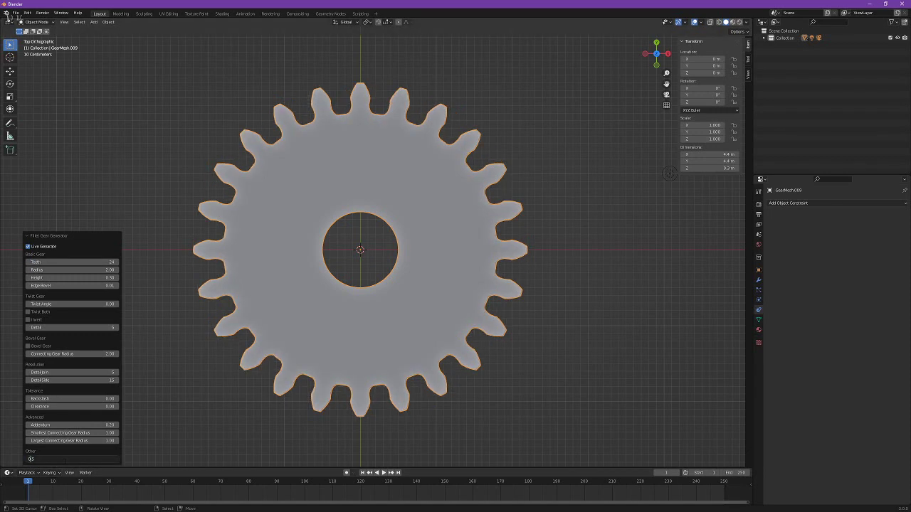
key(Home)
key(Return)
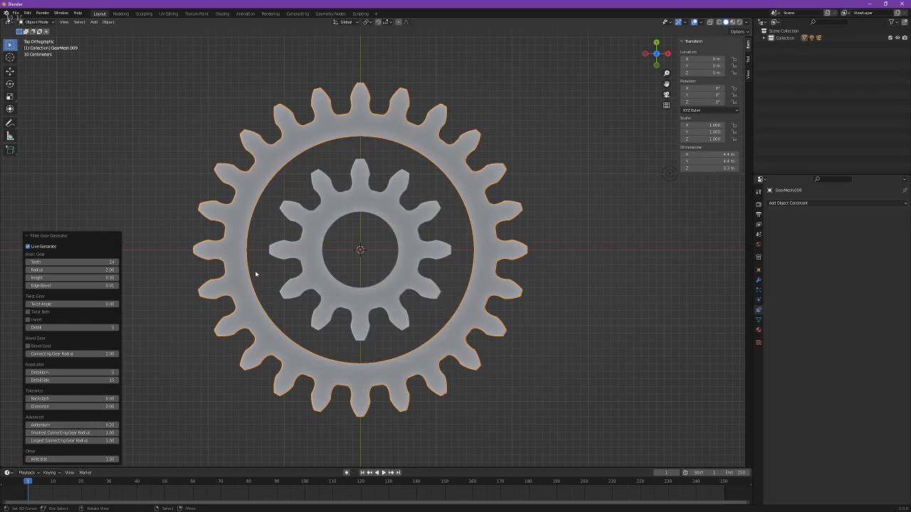
Step: Move the 24-tooth gear 3 m along the X axis and try rotating the small gear
key(g)
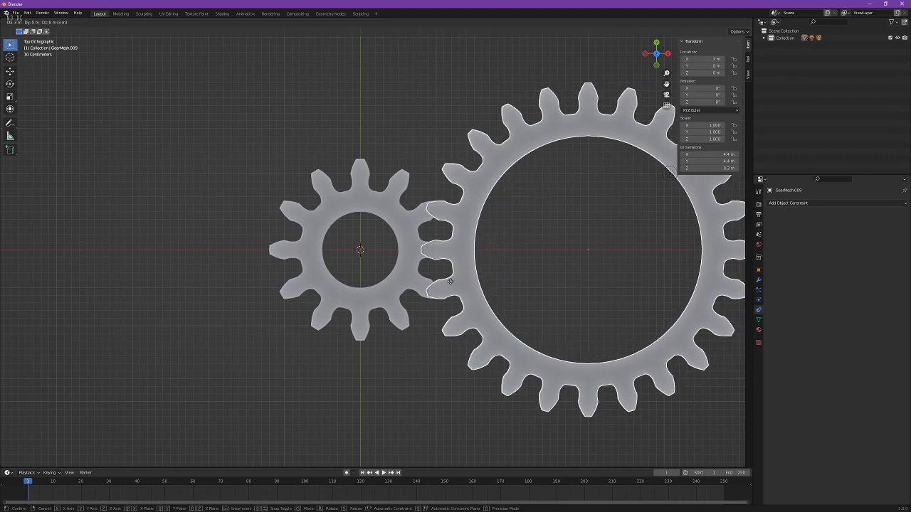
click(452, 282)
shift+middle_drag(453, 281, 384, 276)
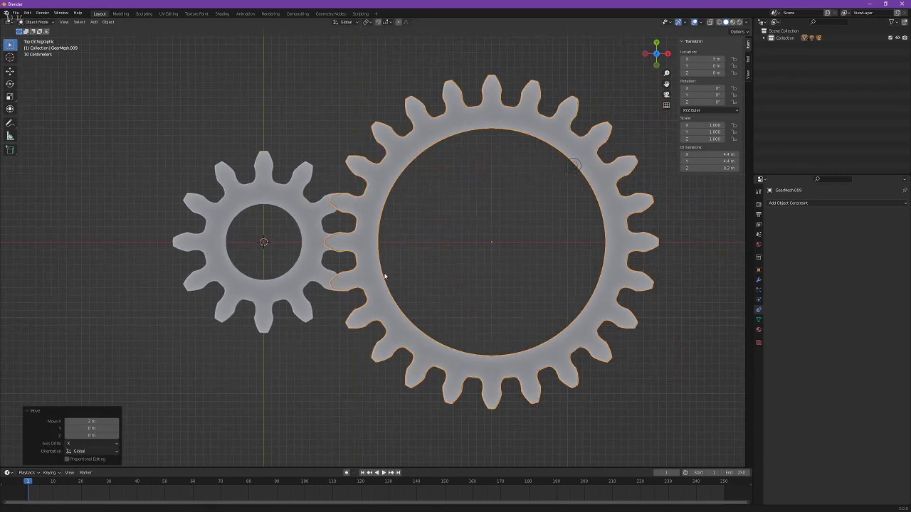
click(313, 274)
click(324, 267)
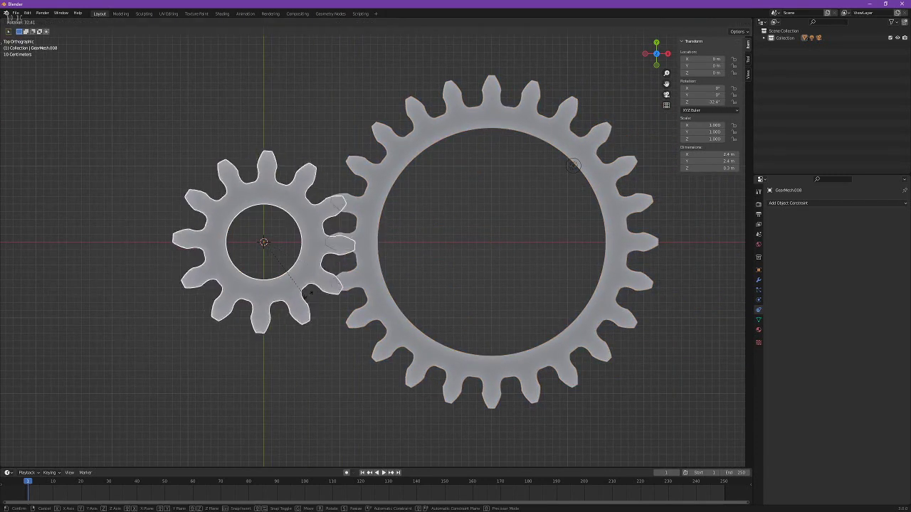
Step: Add a Copy Rotation constraint to the large gear, limited to the Z axis with Z inverted
click(452, 298)
click(787, 204)
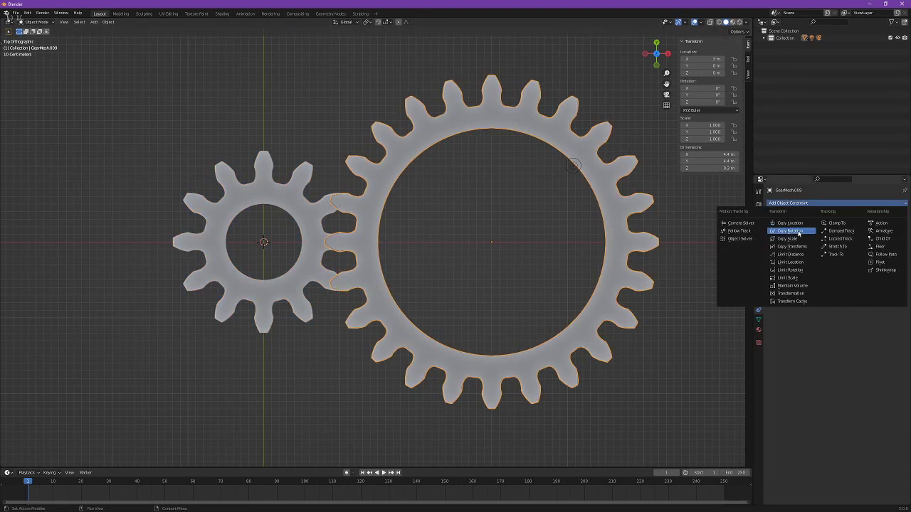
click(802, 232)
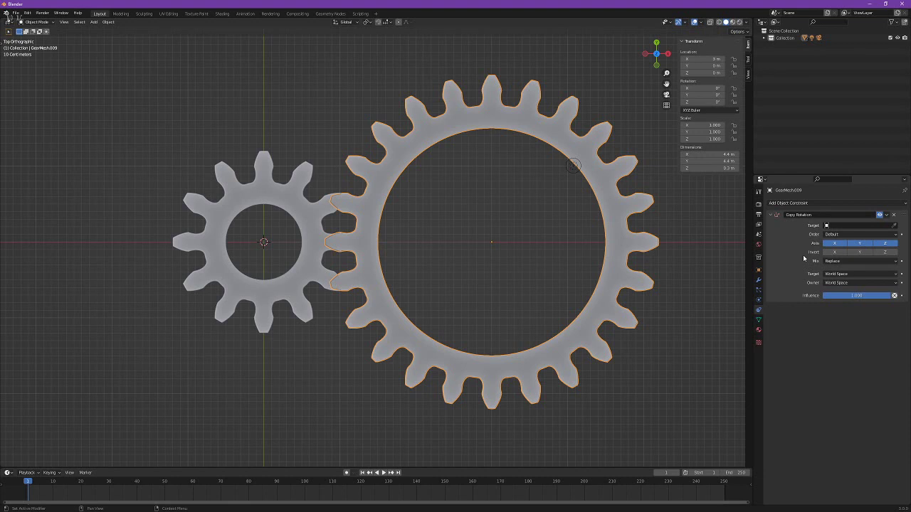
drag(861, 243, 842, 244)
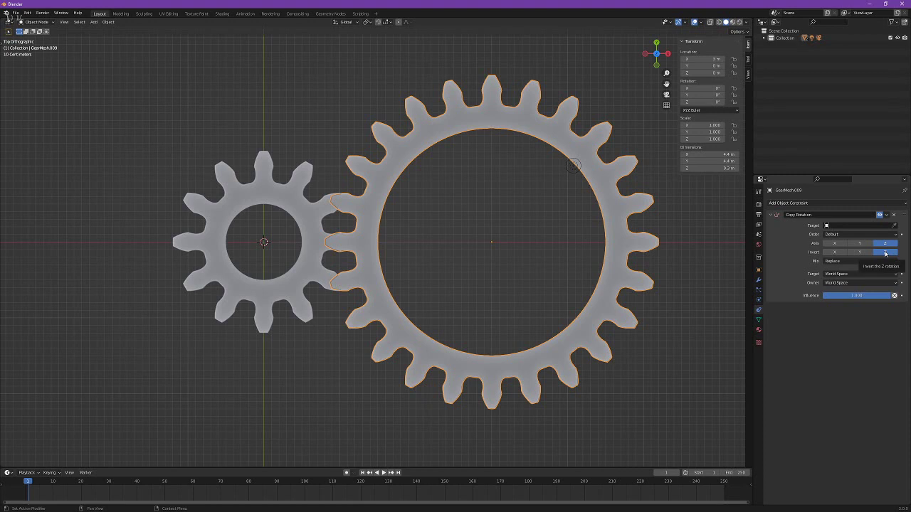
Step: Set the Copy Rotation constraint's mix mode to Add and choose the small gear as its target
click(844, 262)
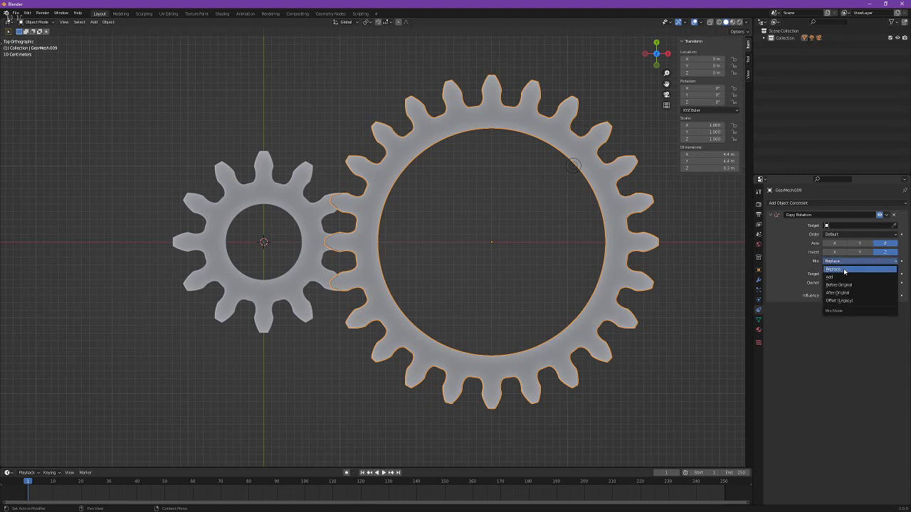
click(839, 277)
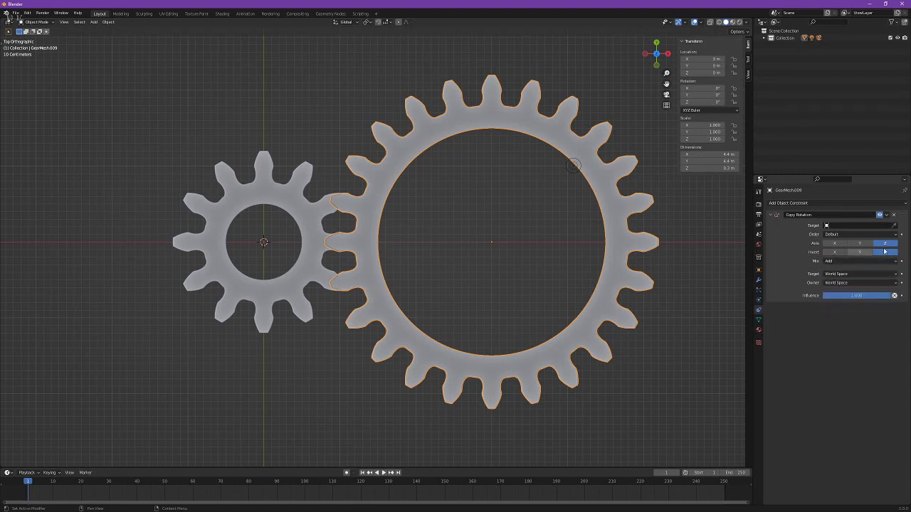
click(894, 224)
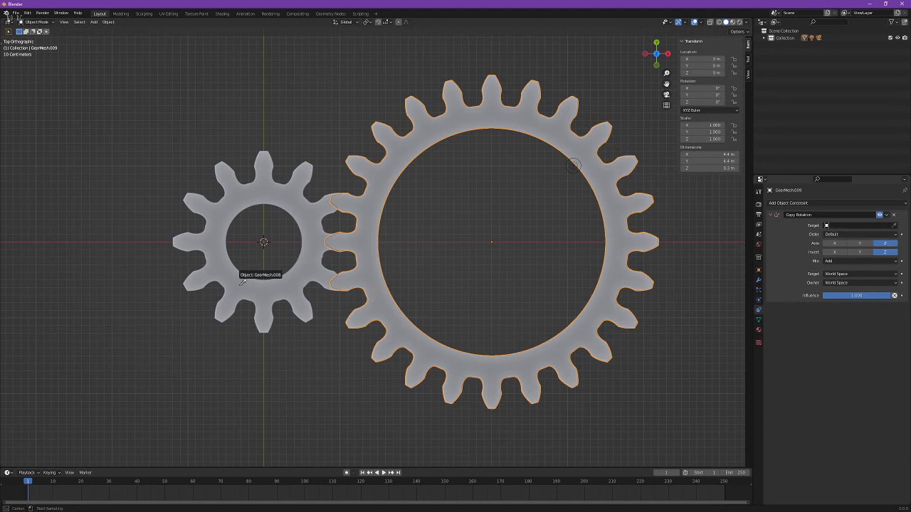
click(242, 282)
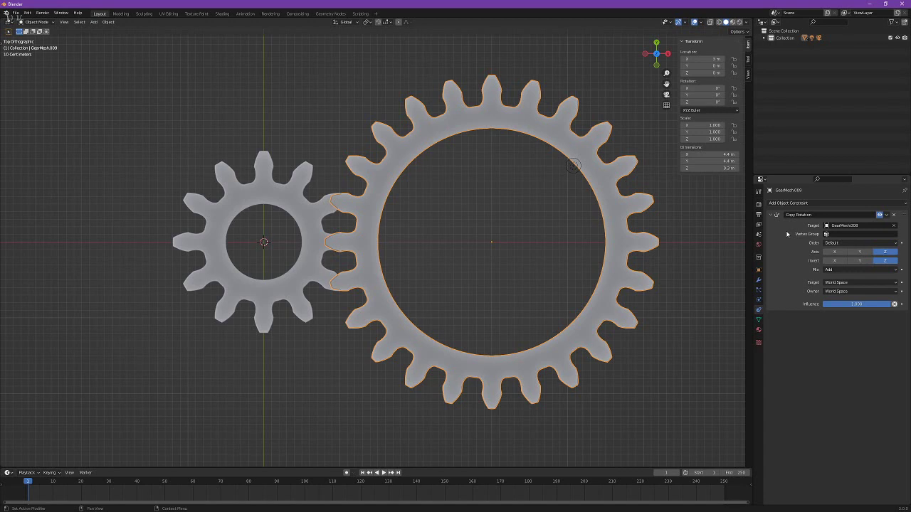
Step: Try rotating the small gear to test how the large gear follows it
click(302, 310)
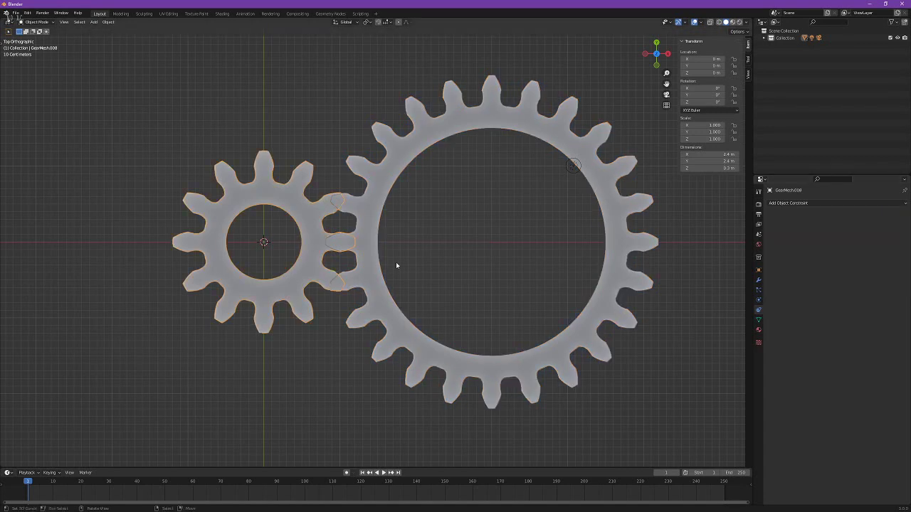
key(r)
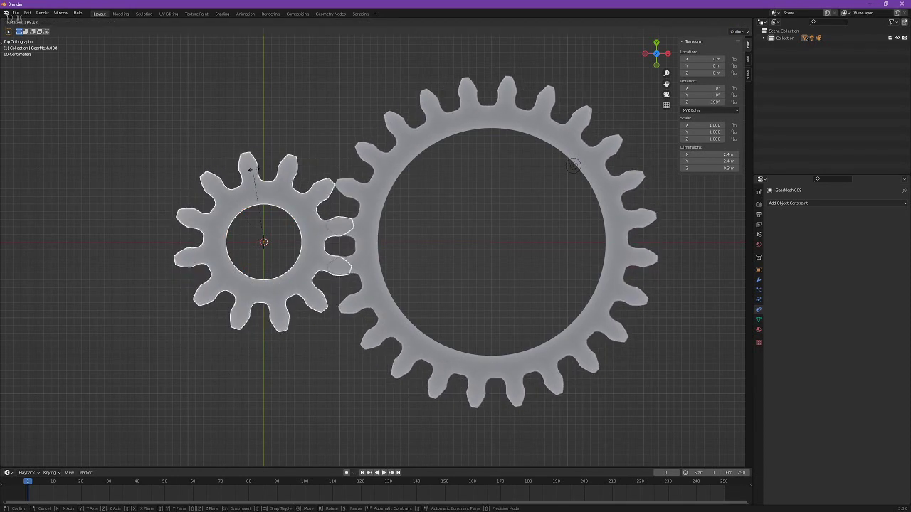
key(Escape)
Step: Set the large gear's Copy Rotation influence to 0.5 and try rotating that gear by hand
click(372, 280)
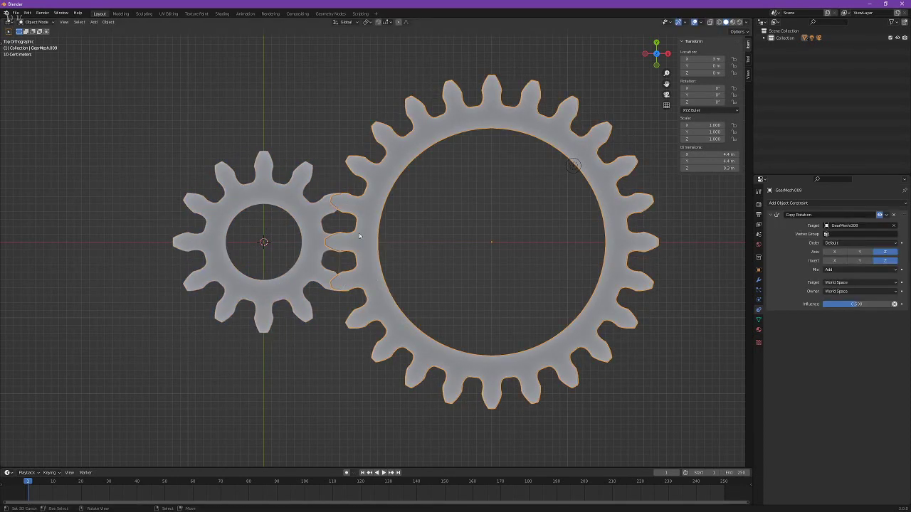
key(r)
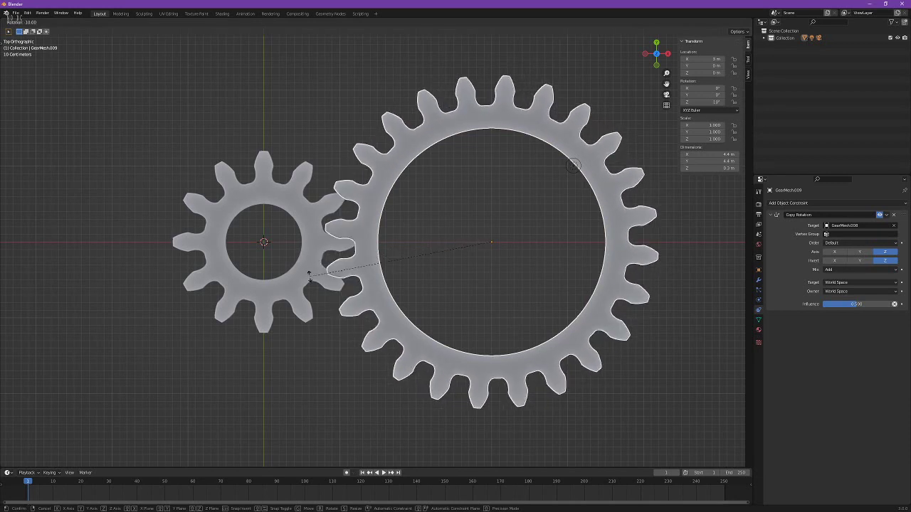
key(Escape)
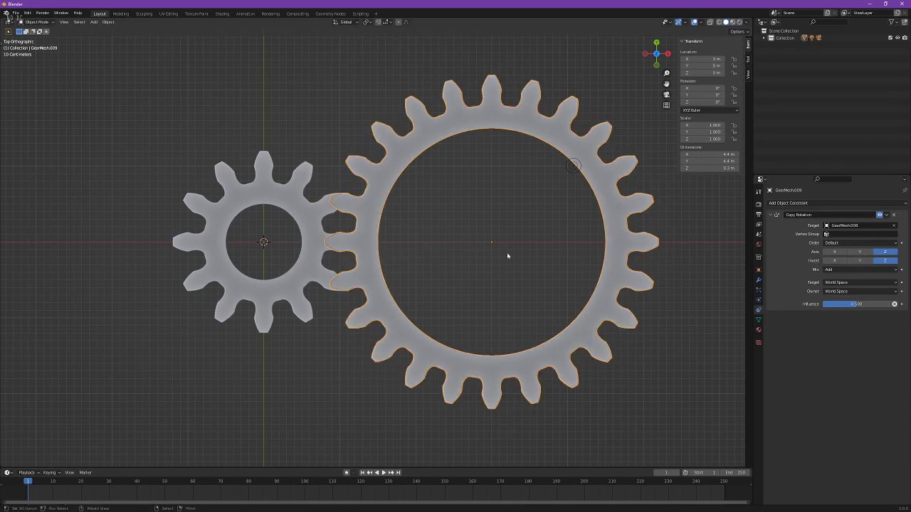
Step: Set the large gear's Z rotation to 7.5° to offset it by half a tooth
click(702, 103)
text(360/240)
key(Return)
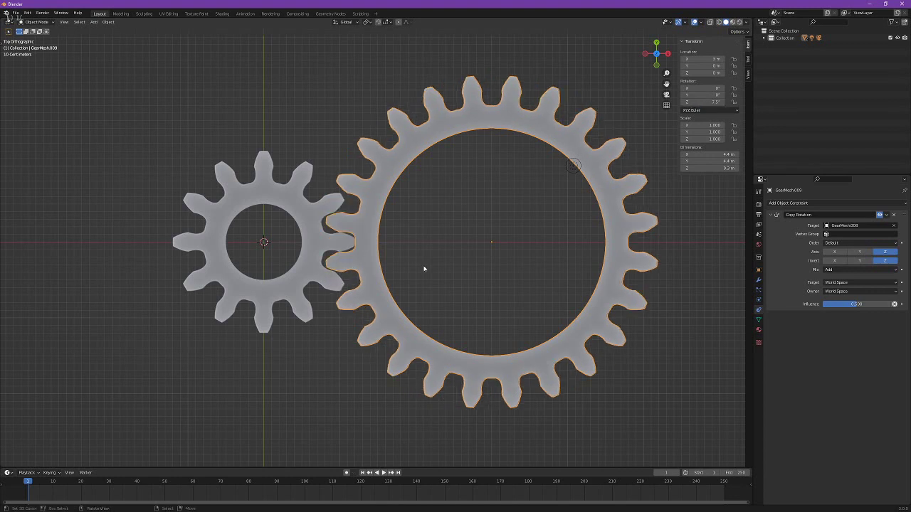
Step: Try rotating the small gear to check that the teeth of both gears mesh
click(282, 288)
key(r)
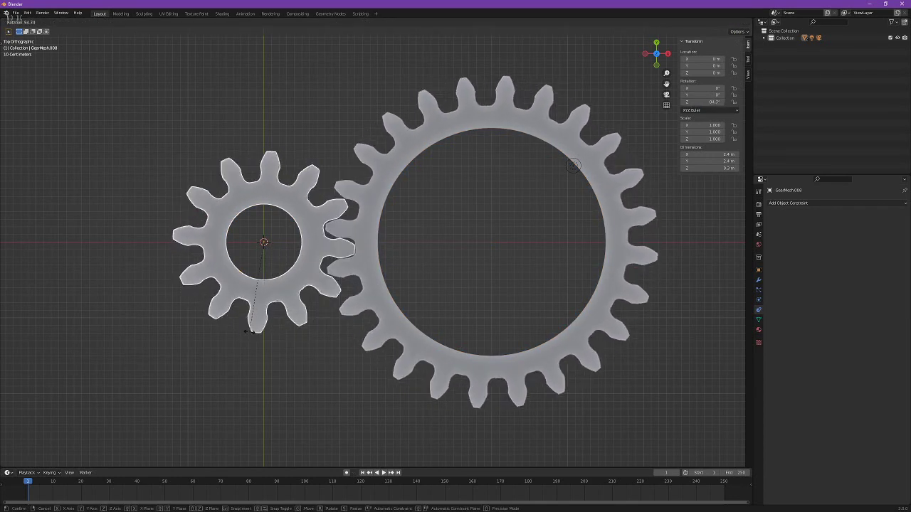
right_click(296, 320)
Step: Set the new fillet gear's twist angle to 45
scroll(266, 261, up, 6)
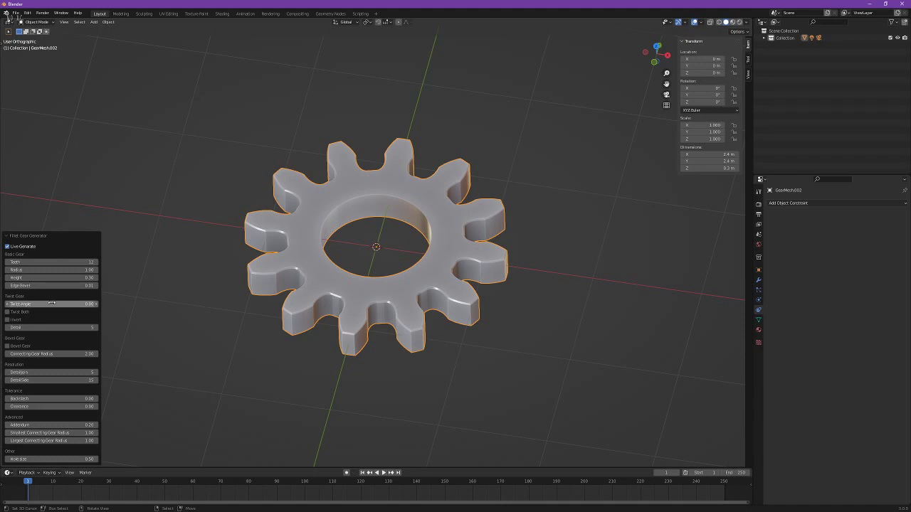
click(21, 304)
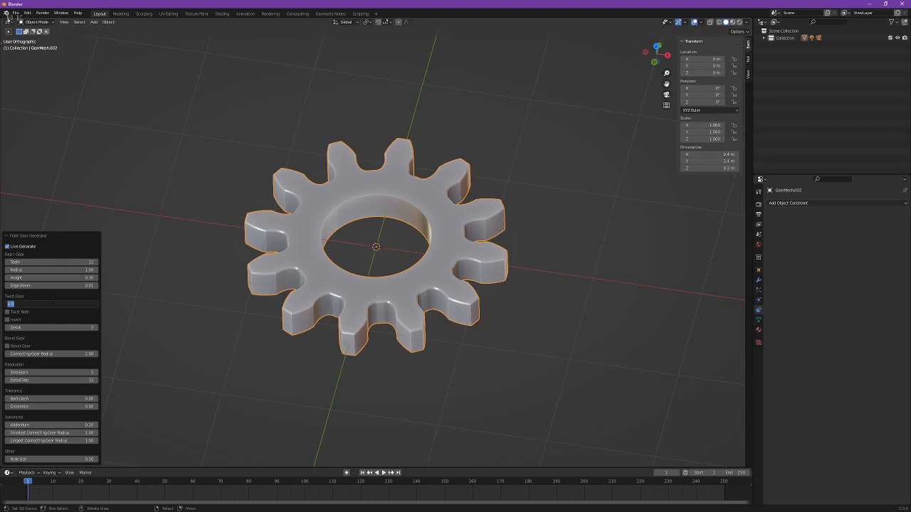
text(45)
key(Return)
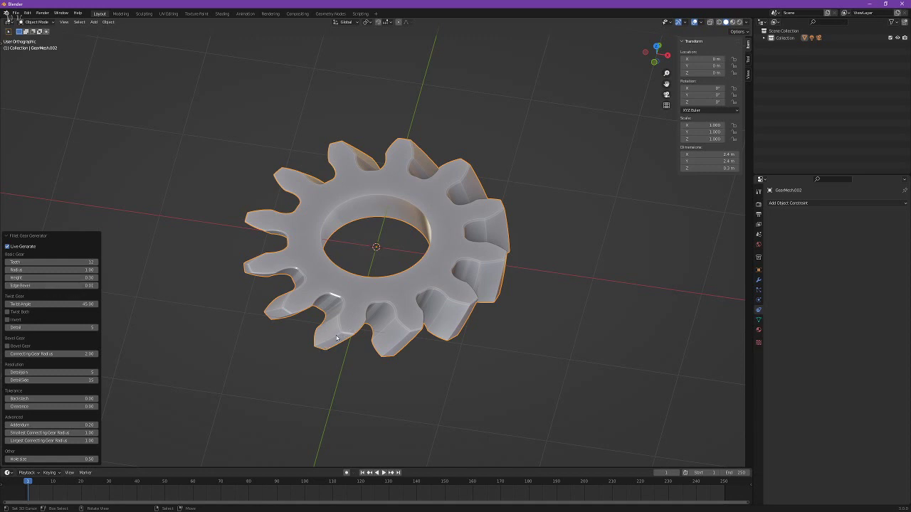
Step: Set the twisted gear's height to 1 and view its slanted teeth from the side
double_click(50, 278)
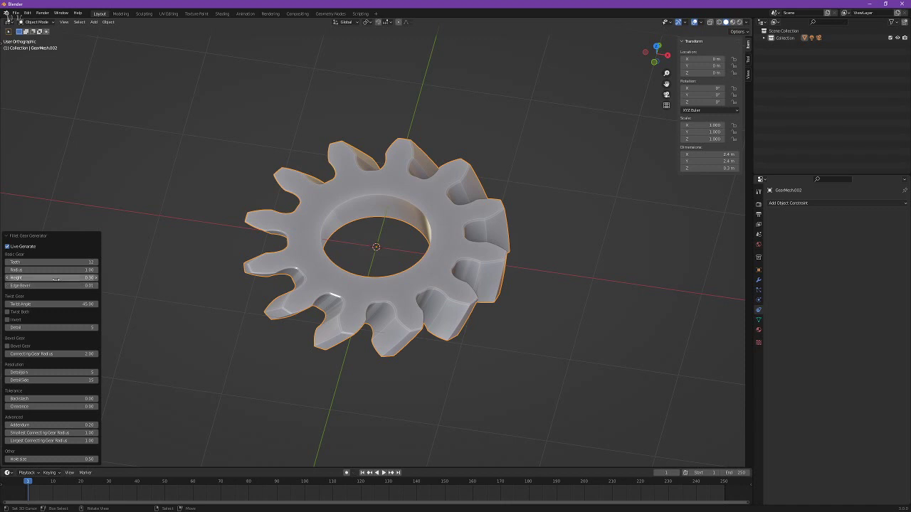
key(BackSpace)
text(1)
key(Return)
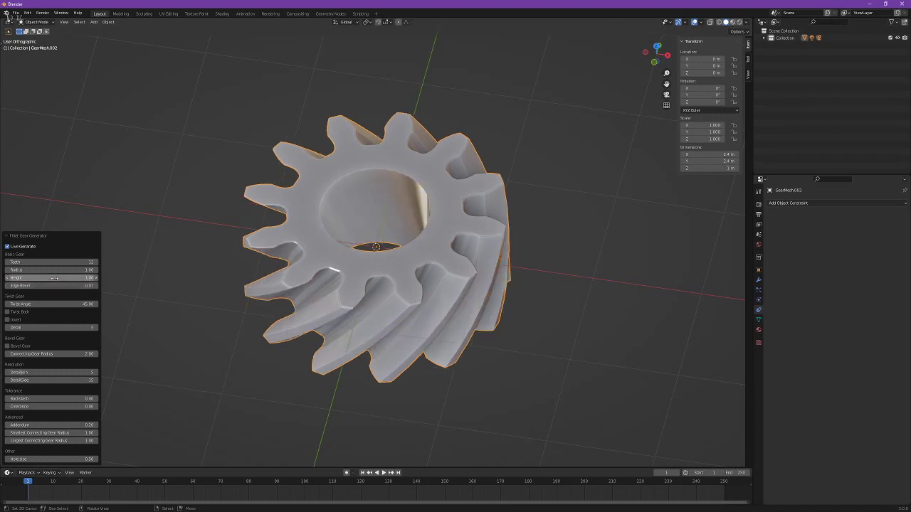
middle_drag(393, 346, 403, 281)
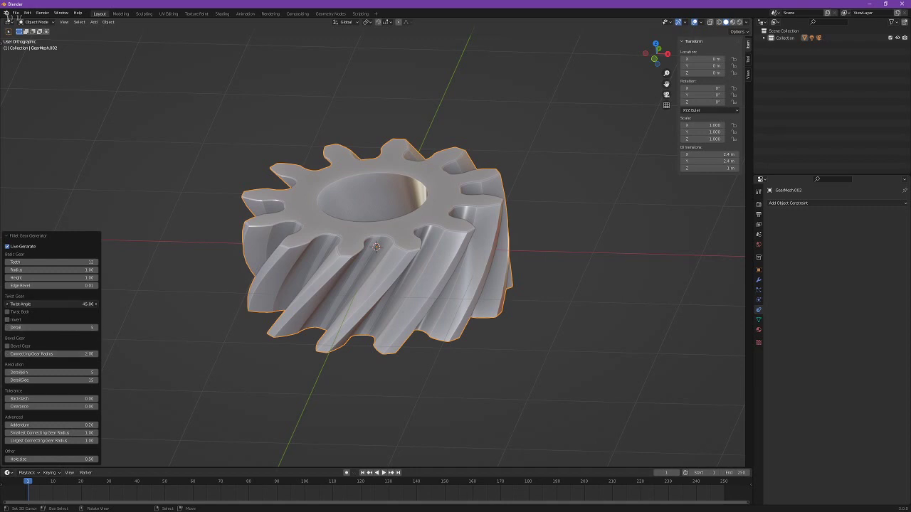
Step: Set the gear's twist angle to 180 to try a much stronger twist
mouse_move(95, 304)
mouse_down()
mouse_move(289, 304)
mouse_move(95, 304)
mouse_up()
click(48, 304)
text(180)
key(Return)
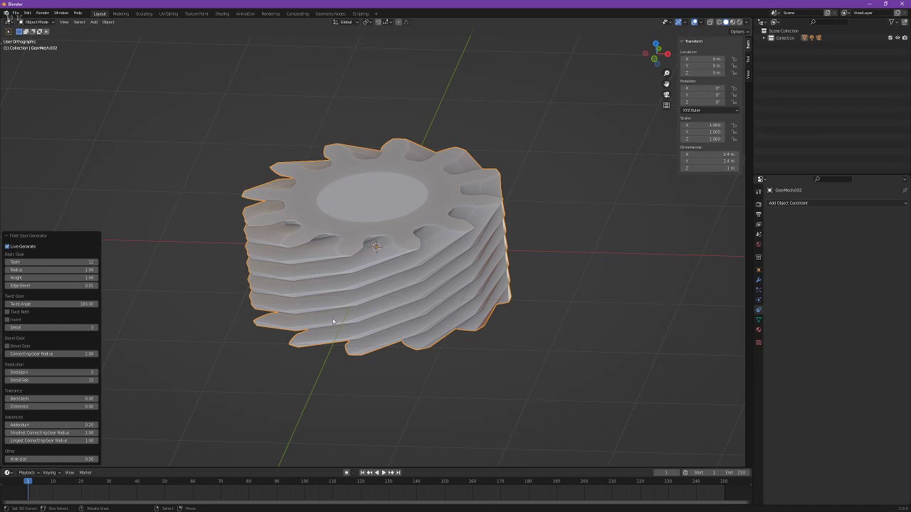
Step: Raise the gear's twist detail to 9 and enable the Twist Both option
click(96, 327)
click(96, 327)
click(95, 328)
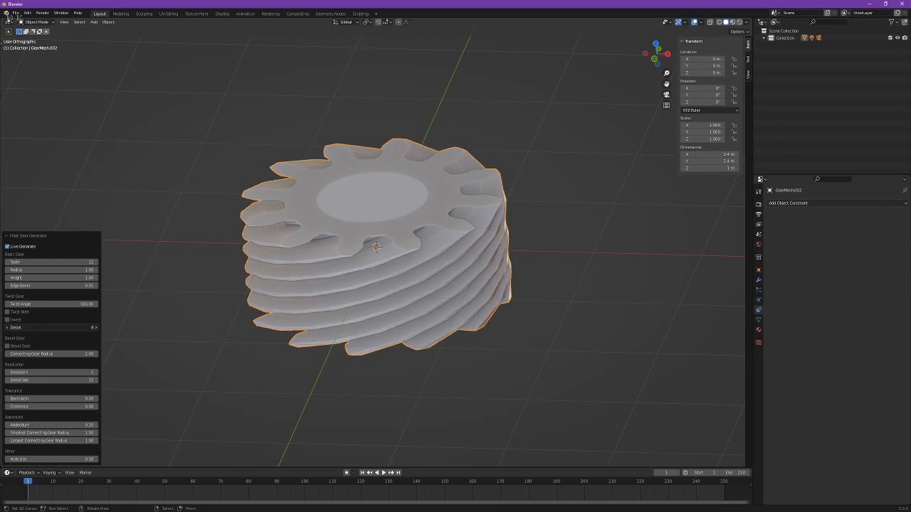
click(98, 327)
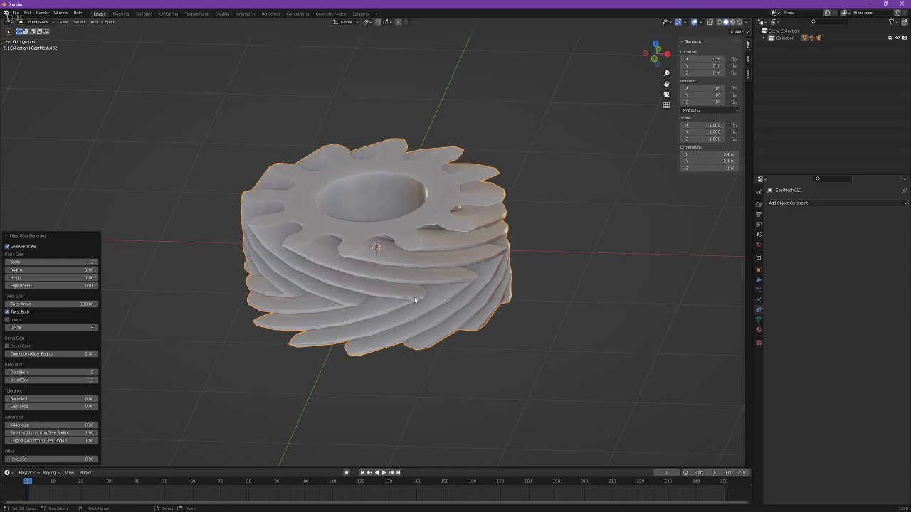
Step: Set the twist angle of the double-twisted gear to 45
click(57, 304)
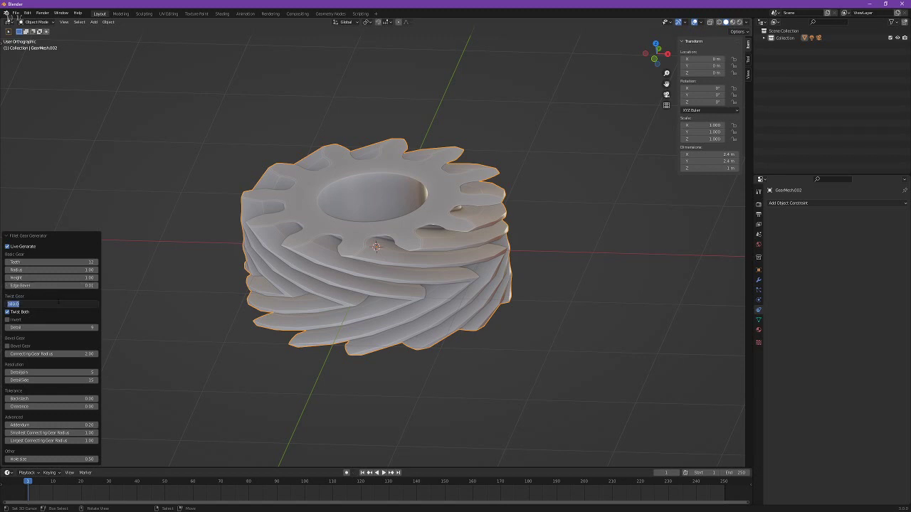
text(45)
key(Return)
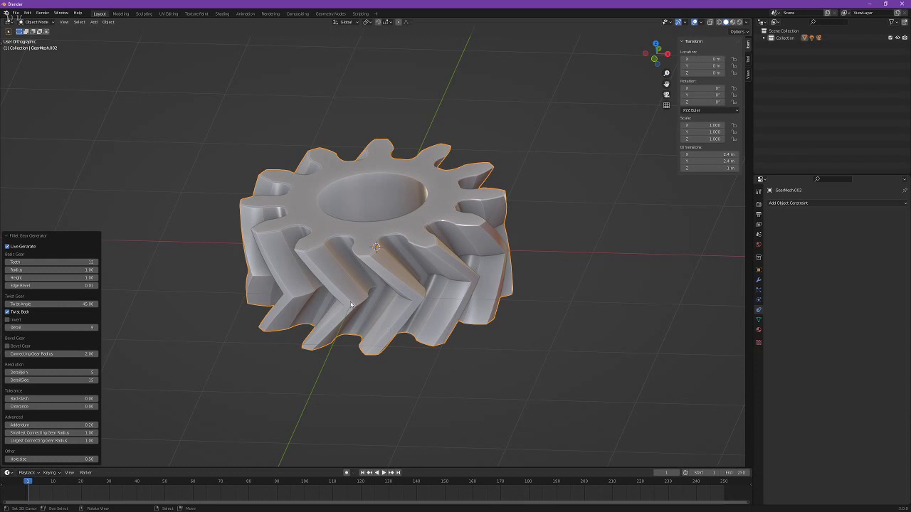
Step: Lower the twist detail to 8 and try the Invert option on the twist before turning it off again
click(8, 329)
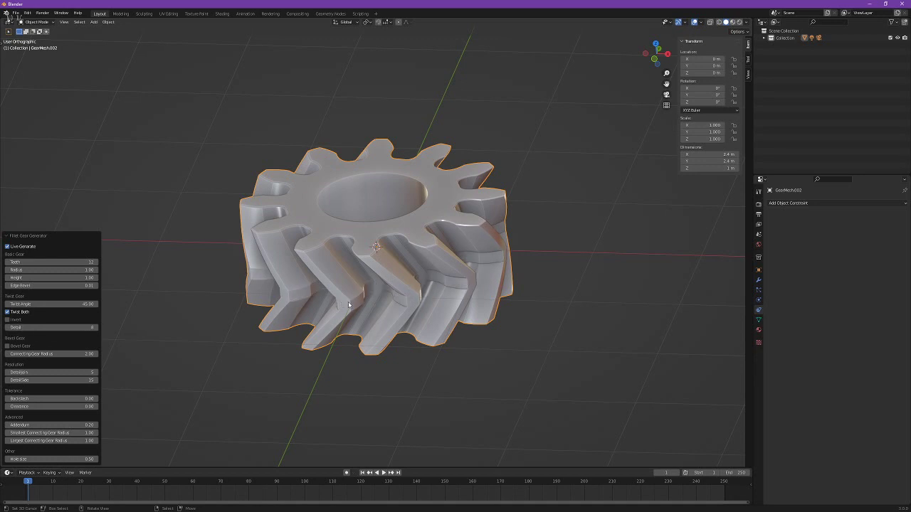
click(8, 320)
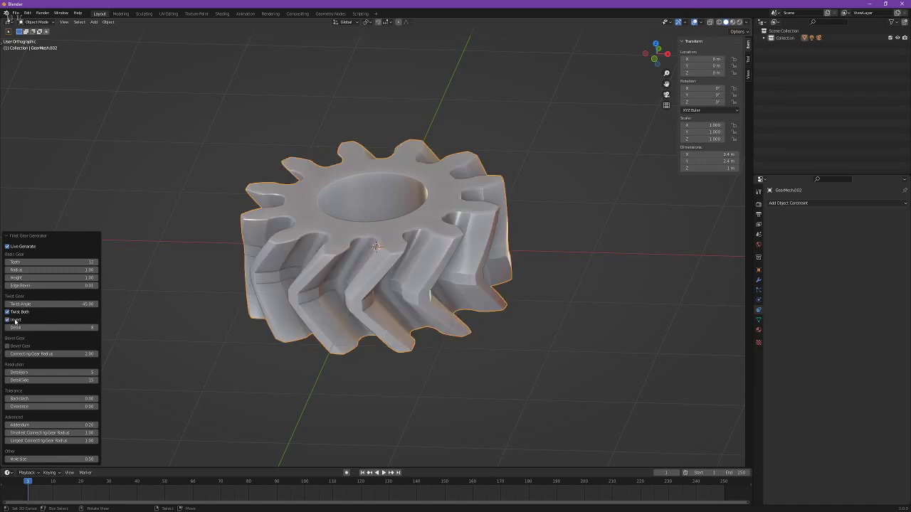
click(9, 319)
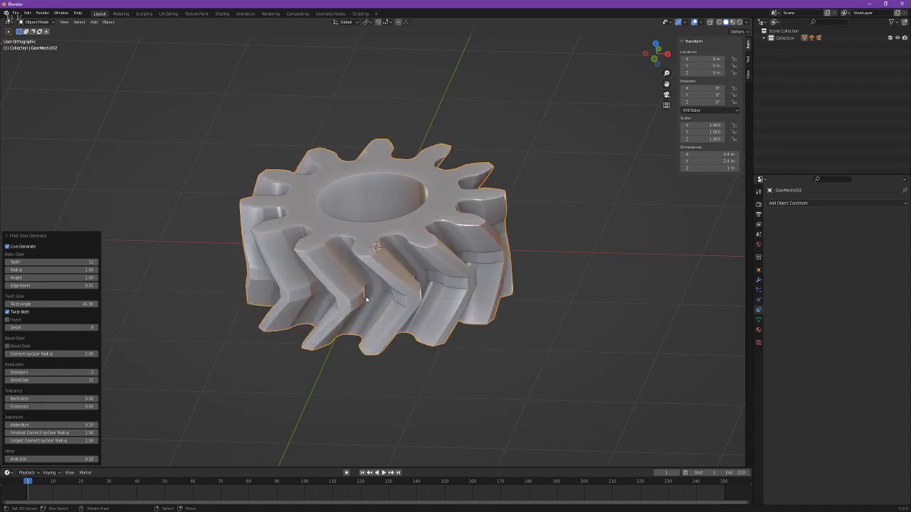
key(KP_7)
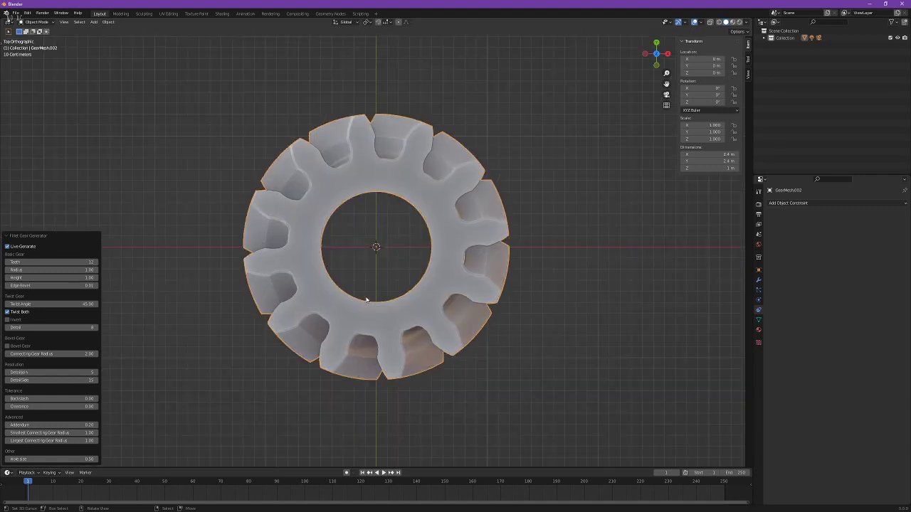
key(shift+a)
mouse_move(385, 249)
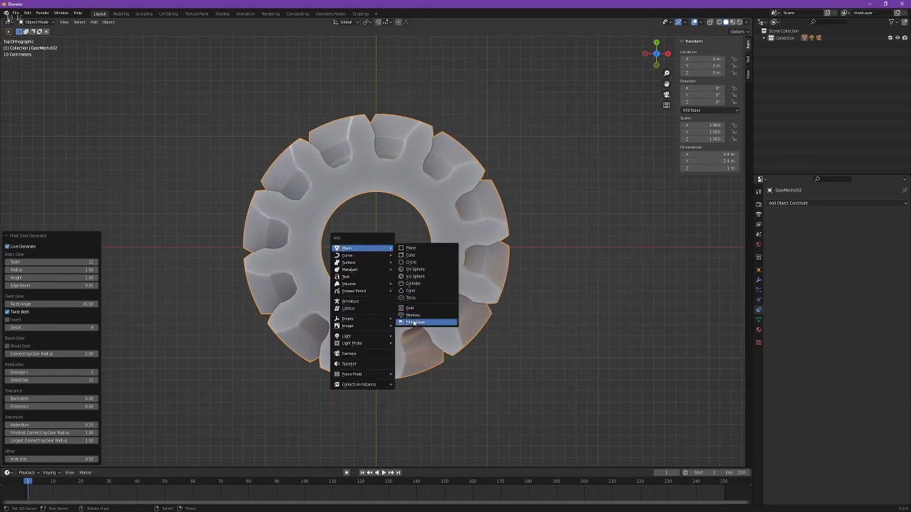
click(414, 323)
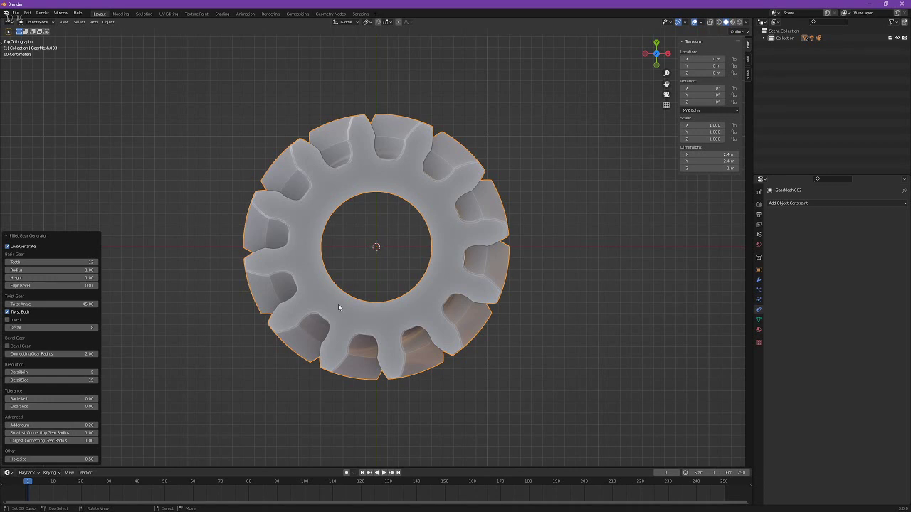
key(shift+d)
key(x)
key(2)
key(Return)
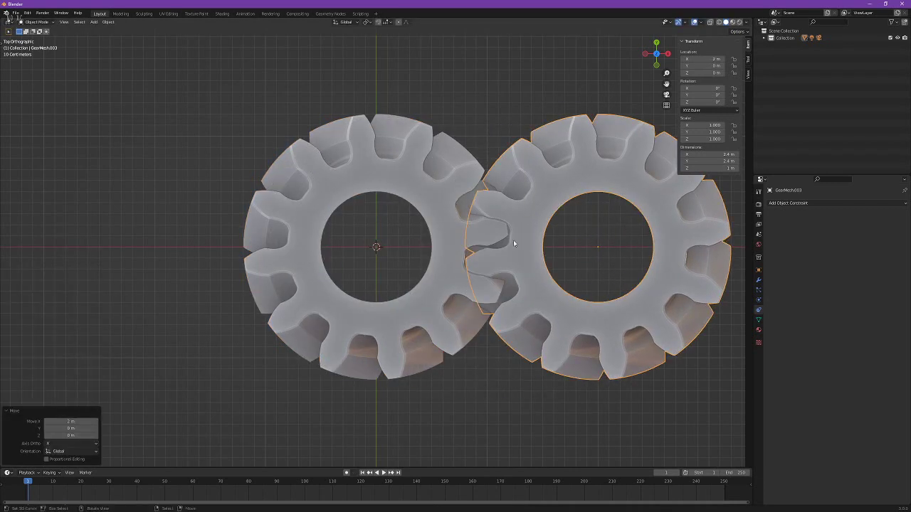
key(x)
click(459, 290)
Step: Add a second fillet gear to the scene and enable Invert for its twist
key(shift+a)
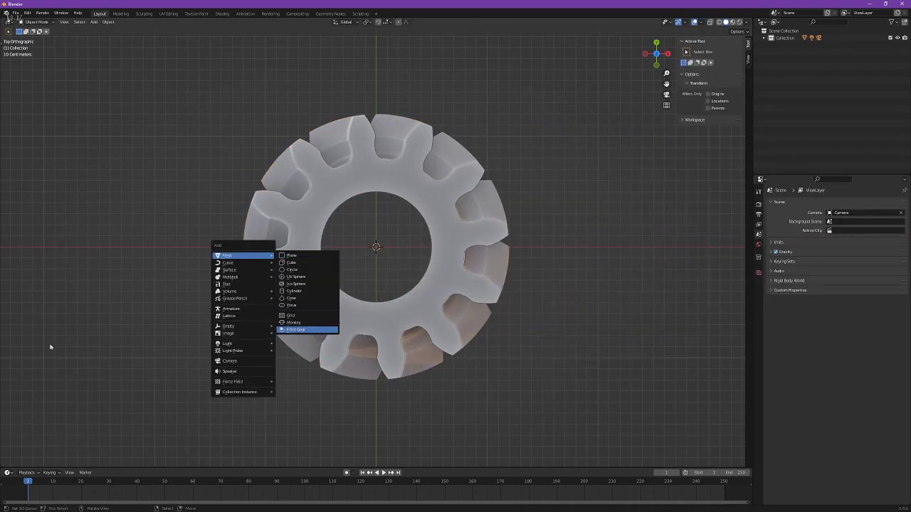
key(Return)
click(8, 320)
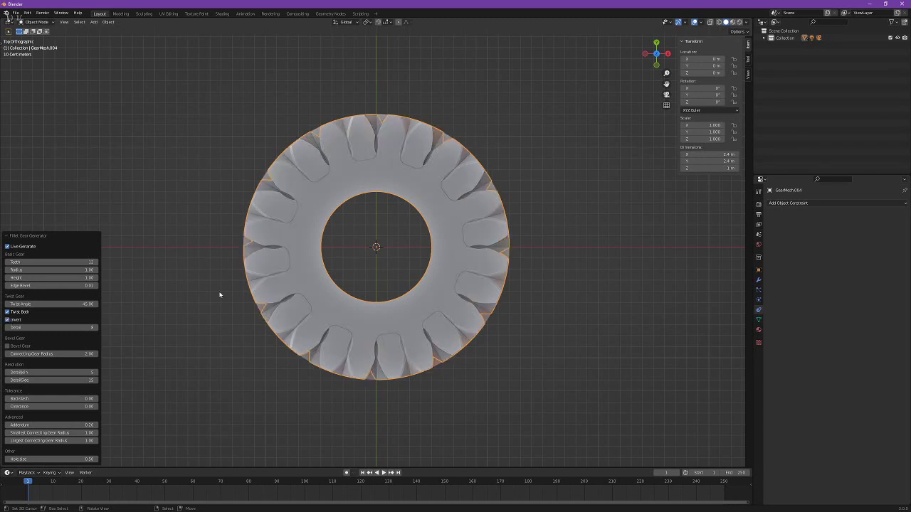
Step: Move the inverted gear 2 m along the X axis, next to the first gear
key(g)
key(x)
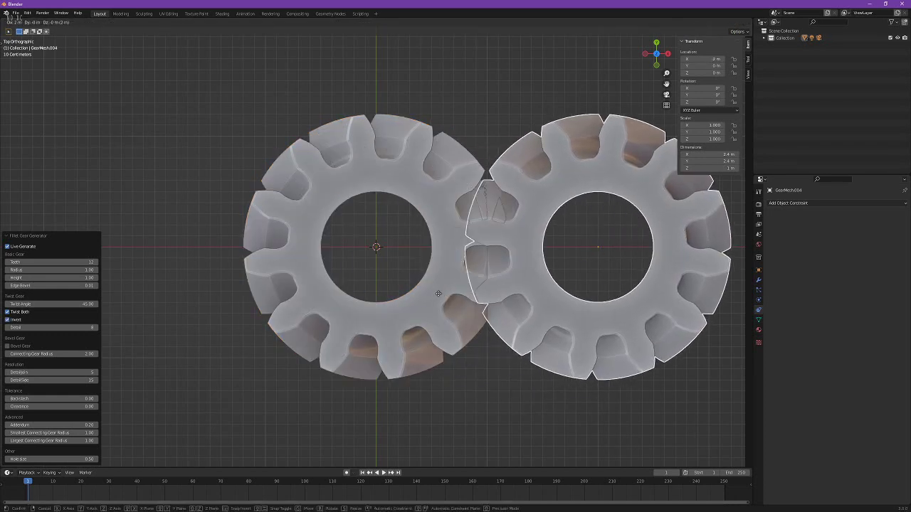
click(440, 326)
middle_drag(440, 326, 466, 317)
key(KP_7)
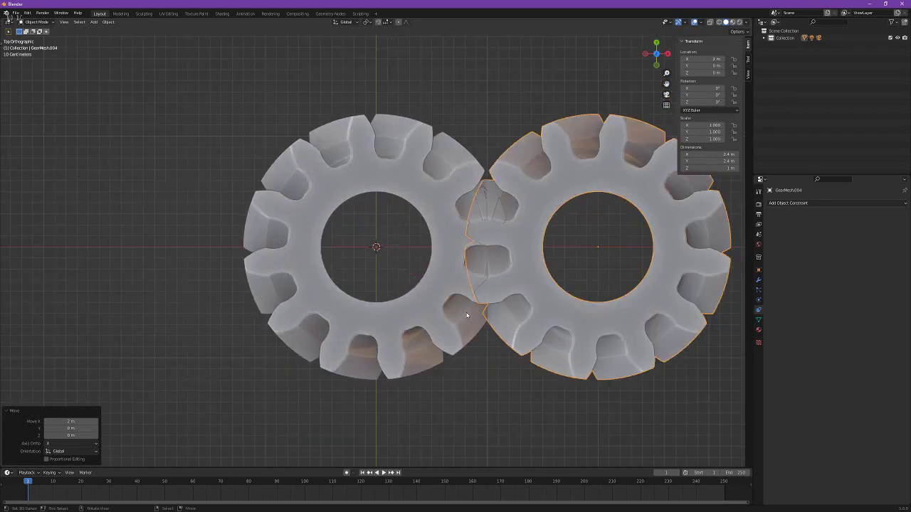
Step: Rotate the inverted gear 15° about Z to mesh its teeth with the first gear, and deselect everything
key(r)
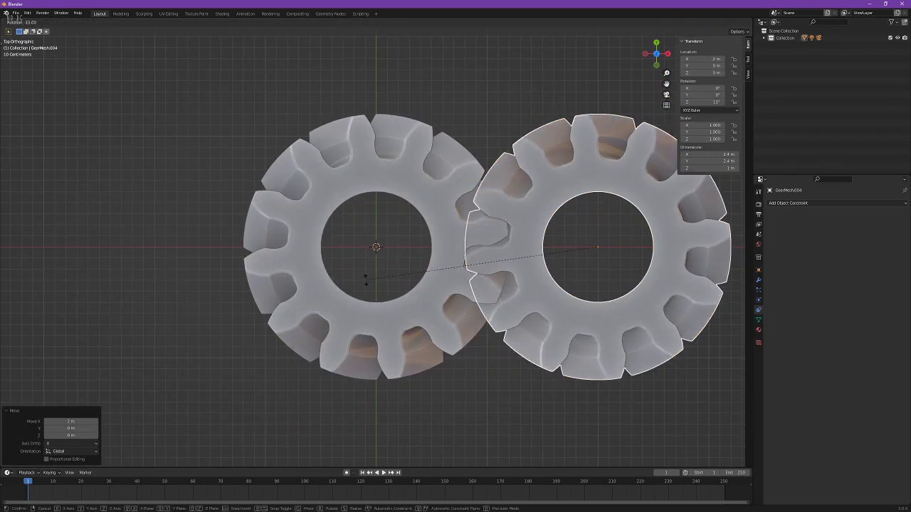
click(397, 354)
middle_drag(397, 353, 372, 260)
key(alt+a)
mouse_move(537, 349)
middle_down()
mouse_move(541, 335)
mouse_move(534, 343)
middle_up()
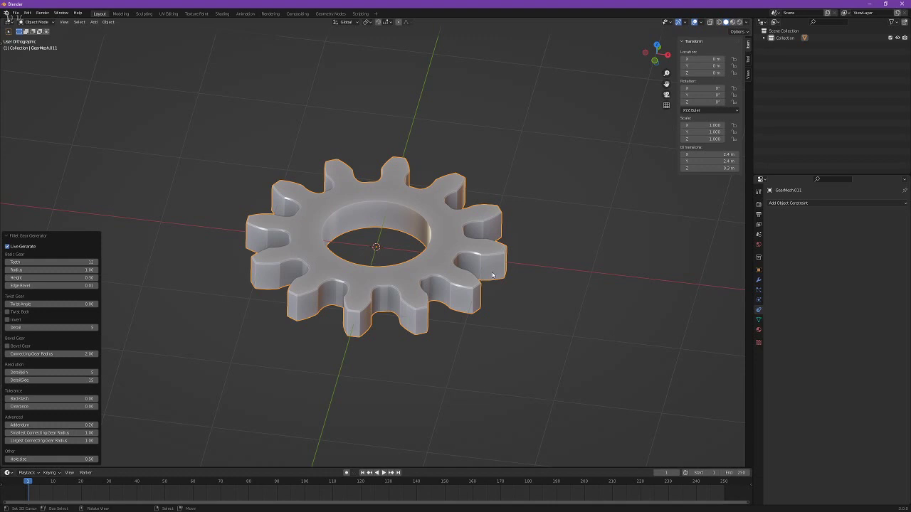
Step: Turn the new fillet gear into a bevel gear with a connecting gear radius of 3
click(24, 345)
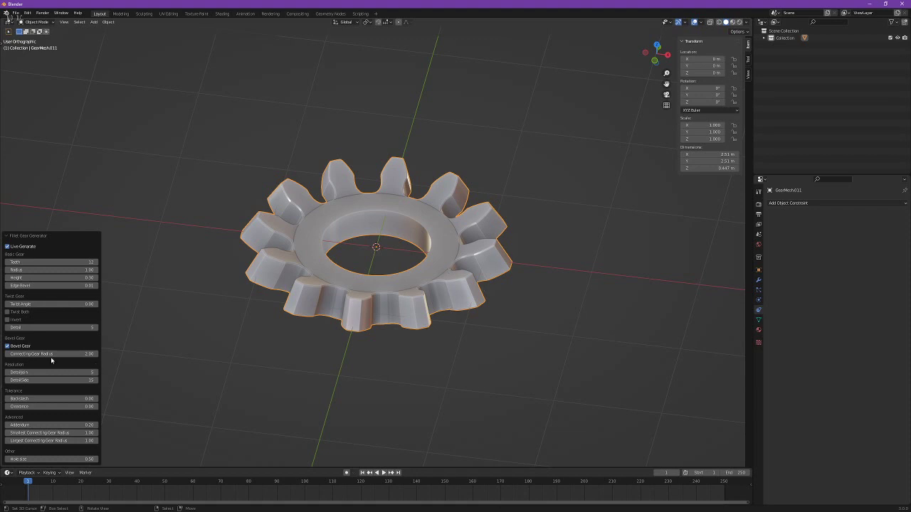
click(51, 355)
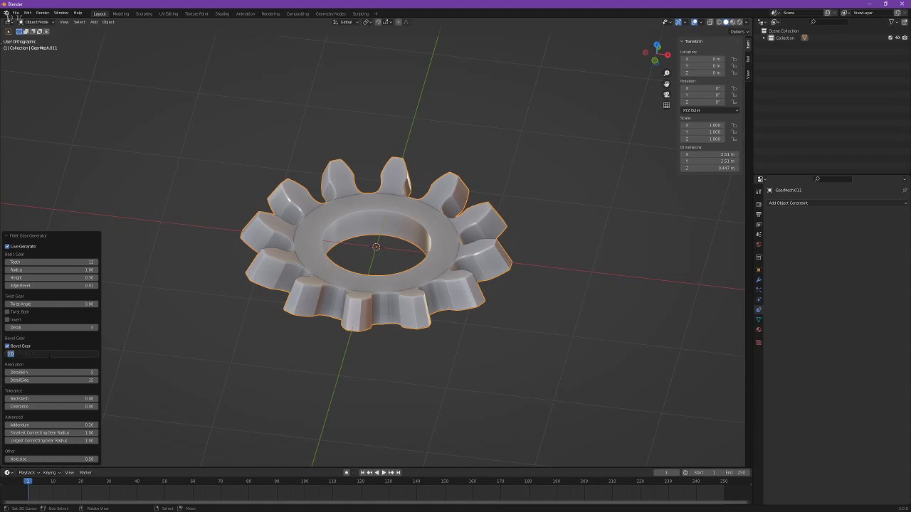
text(3)
key(Return)
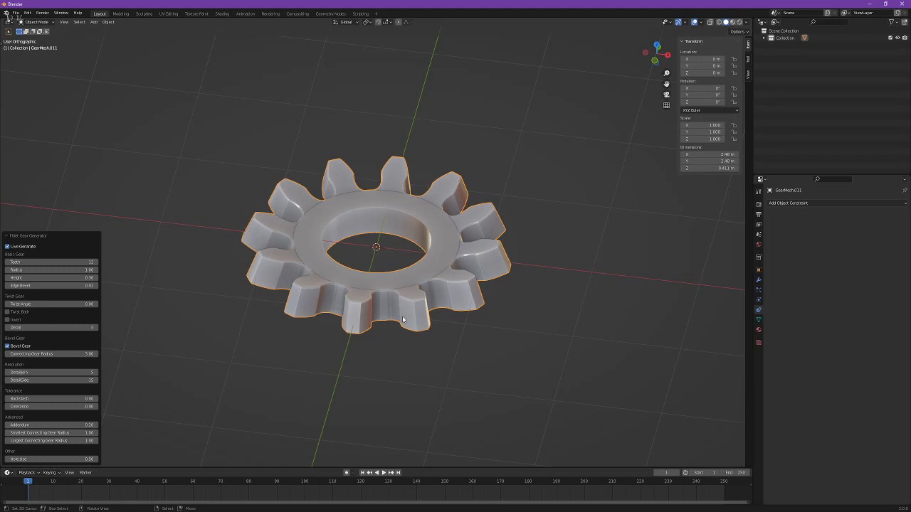
Step: Enable Twist Both on the bevel gear and set its twist angle to 90
click(7, 312)
double_click(14, 304)
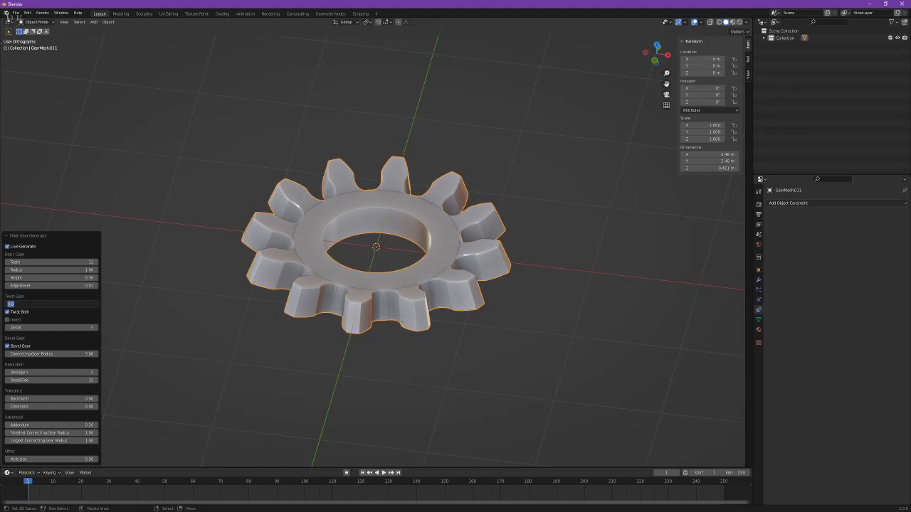
text(90)
key(Return)
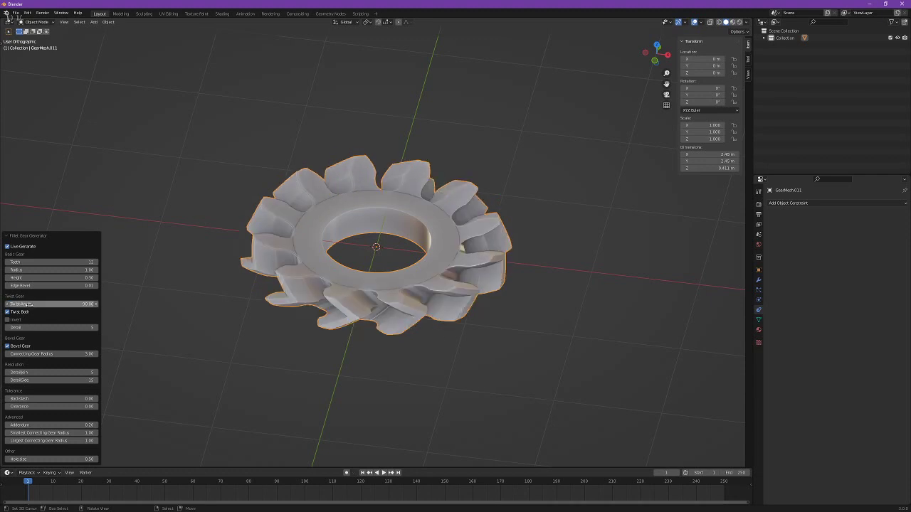
Step: Turn off Twist Both on the bevel gear and reset its twist angle to 0
click(8, 320)
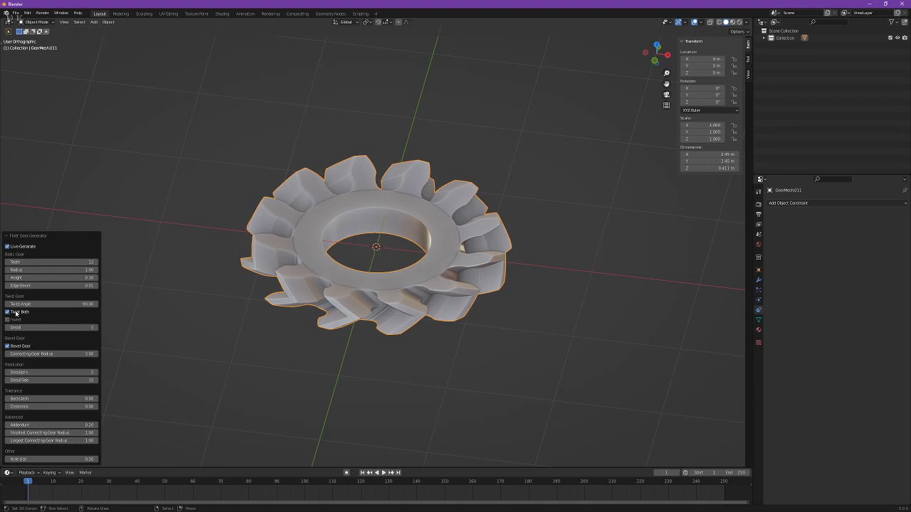
click(9, 312)
double_click(42, 303)
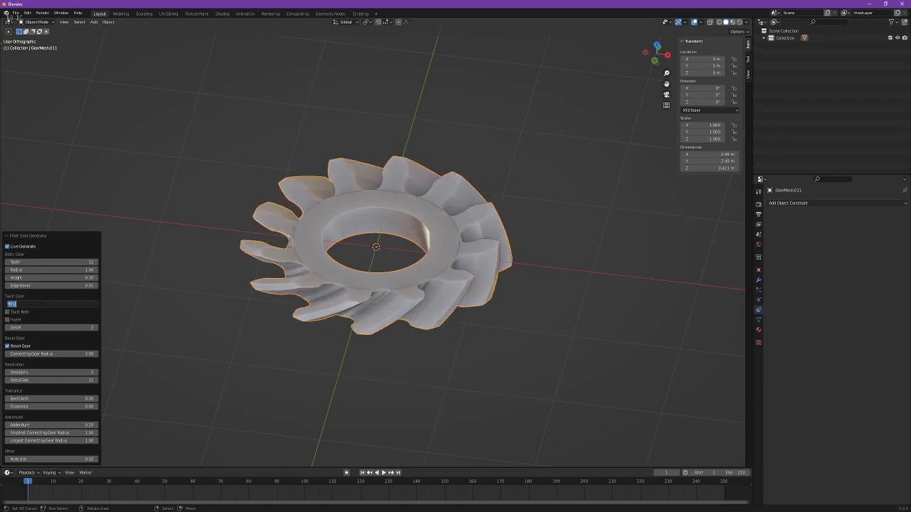
text(0)
key(Return)
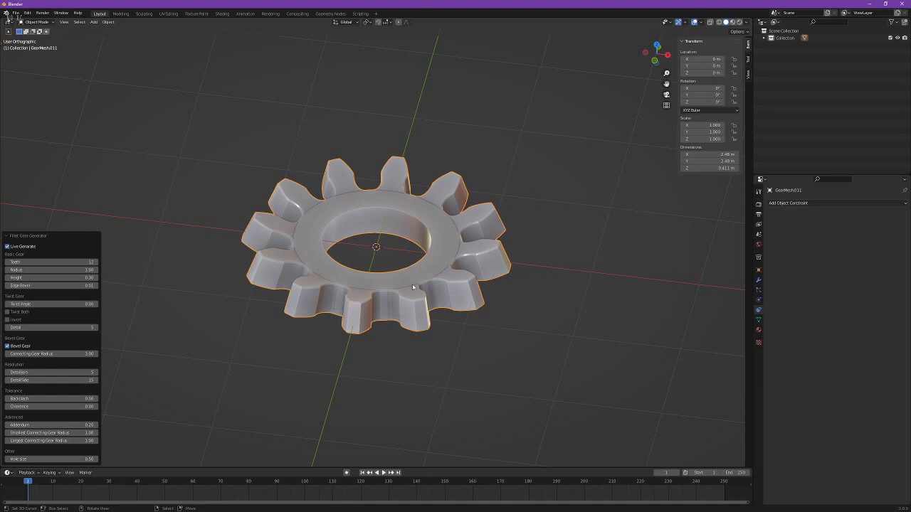
Step: Add another fillet gear as the connecting bevel gear and set its radius to 3
key(shift+a)
mouse_move(327, 219)
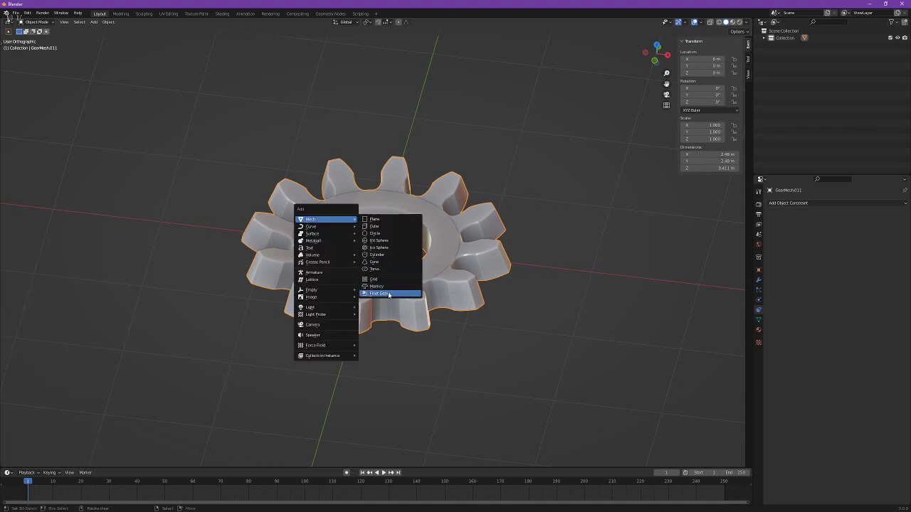
click(388, 294)
double_click(46, 269)
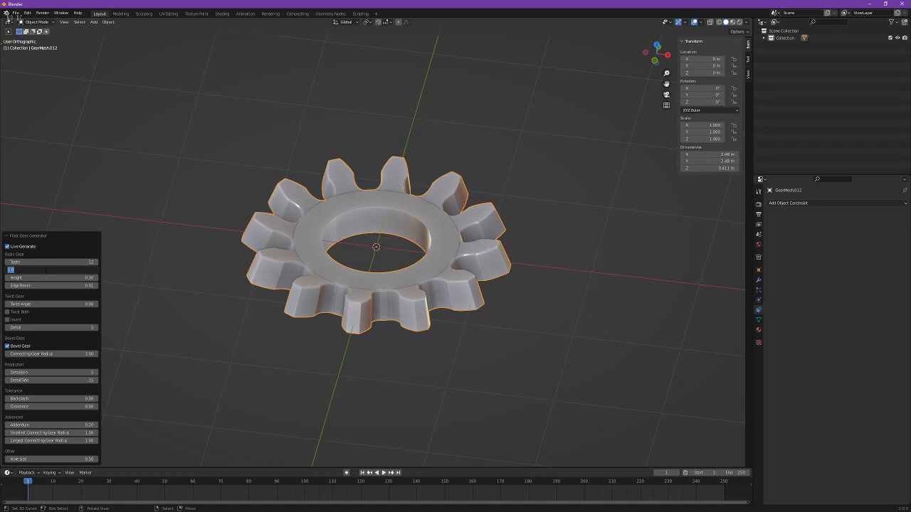
text(3)
key(Return)
Step: Give the connecting bevel gear 36 teeth and set its connecting gear radius to 1
double_click(47, 262)
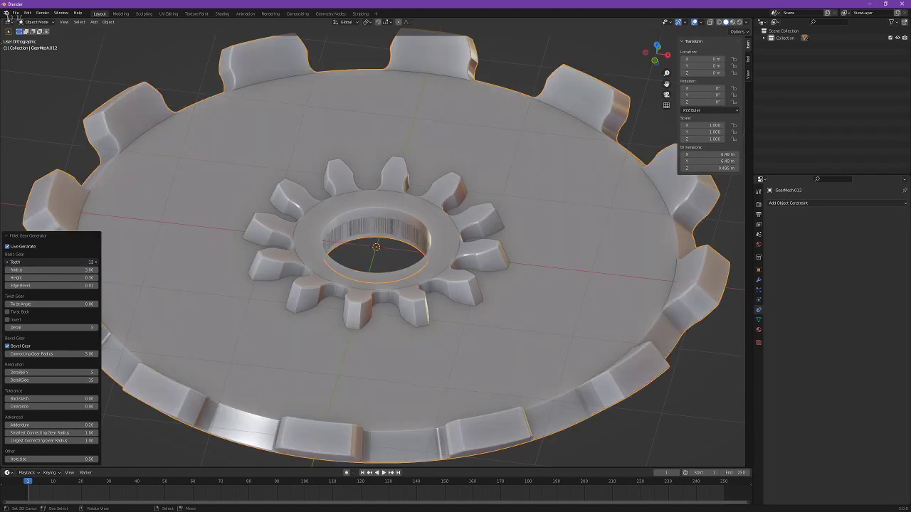
text(36)
key(Return)
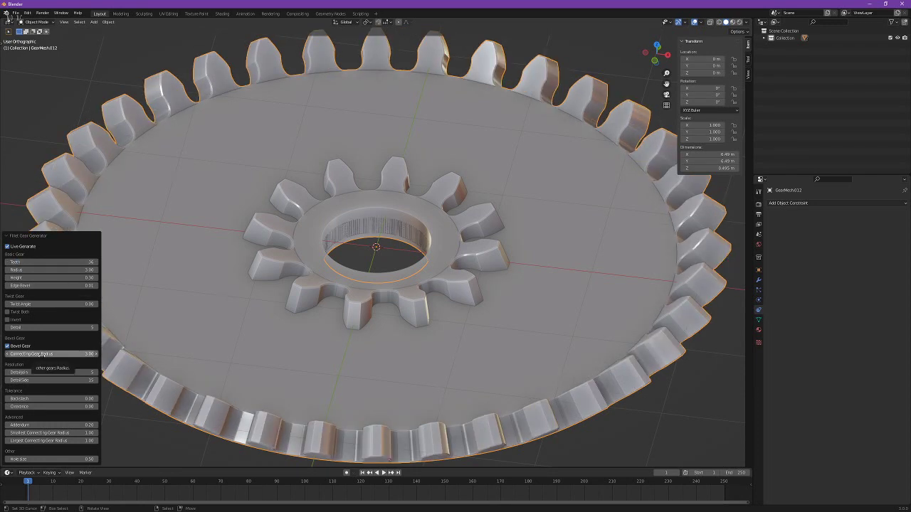
click(42, 355)
text(1)
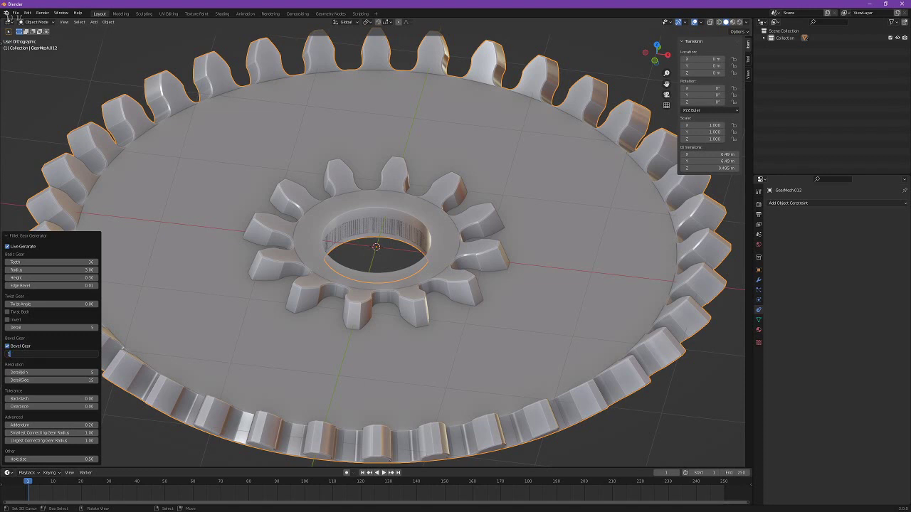
key(Return)
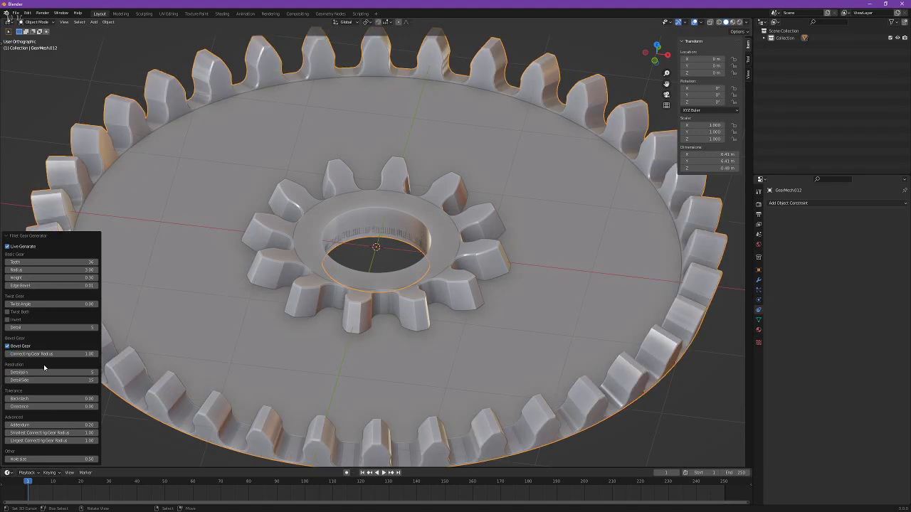
Step: Set the large bevel gear's hole size to 2.5
click(44, 459)
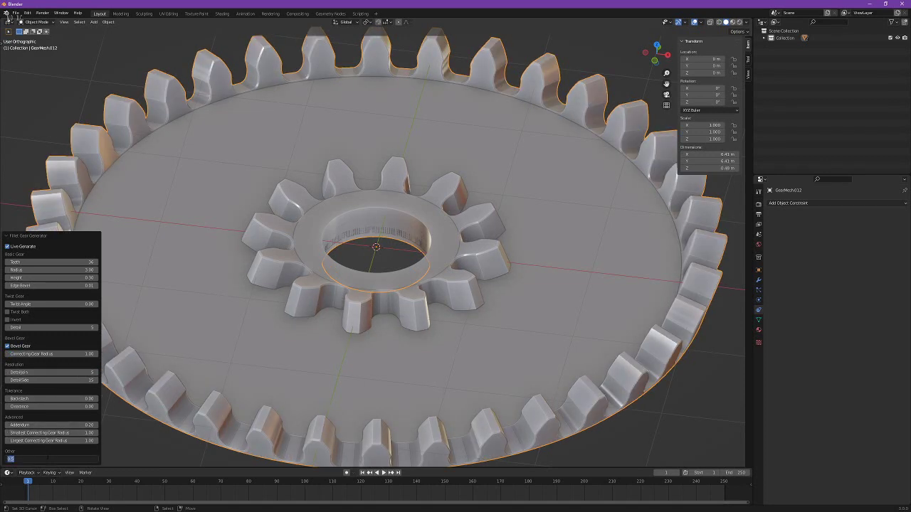
text(5)
text(2)
key(Return)
click(45, 458)
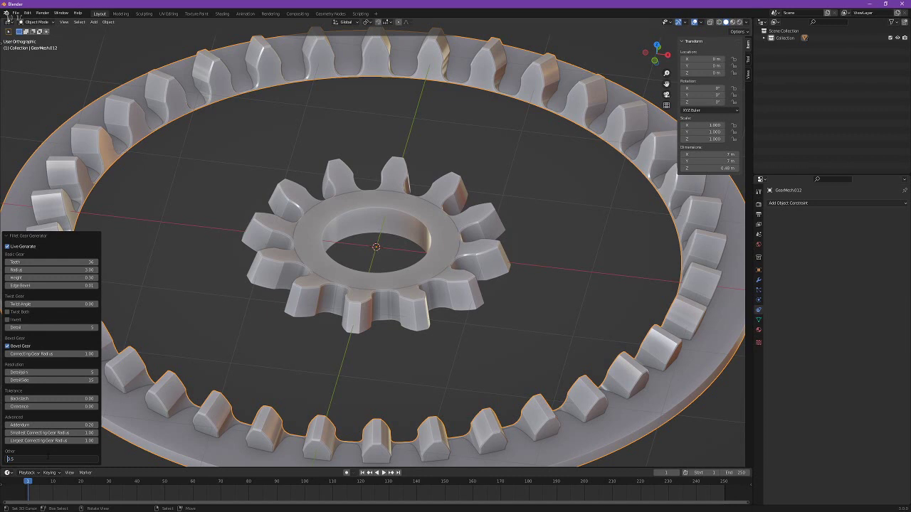
text(2.5)
key(Return)
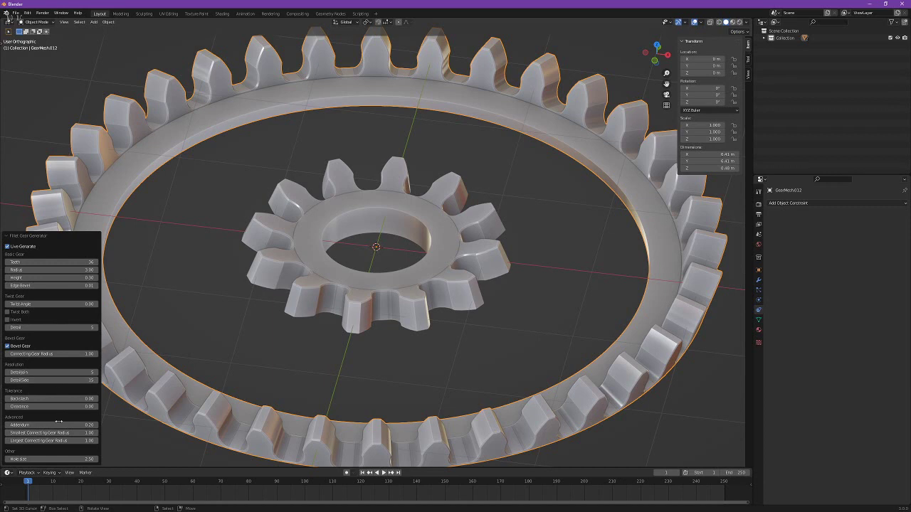
Step: In front view, rotate the small bevel gear 90° and move it -3 m in X and 1 m in Z onto the large gear's rim
click(380, 291)
key(KP_1)
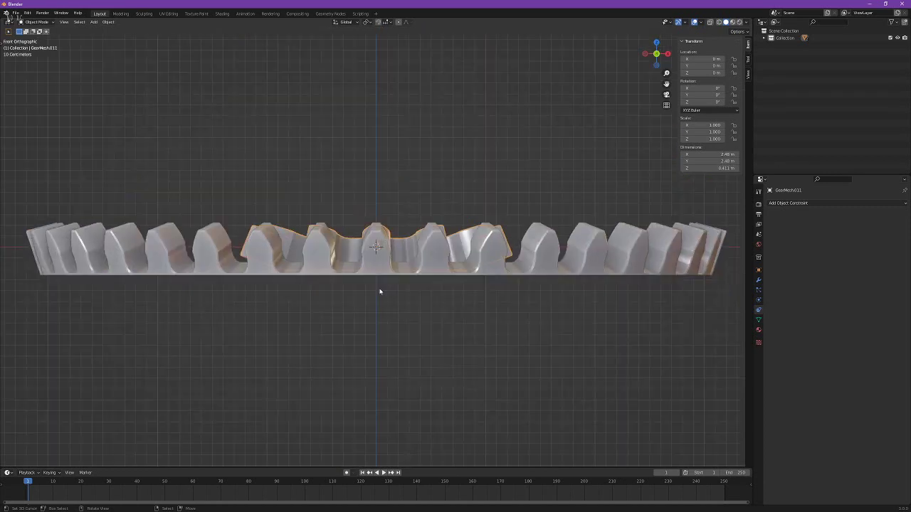
text(r90)
key(Return)
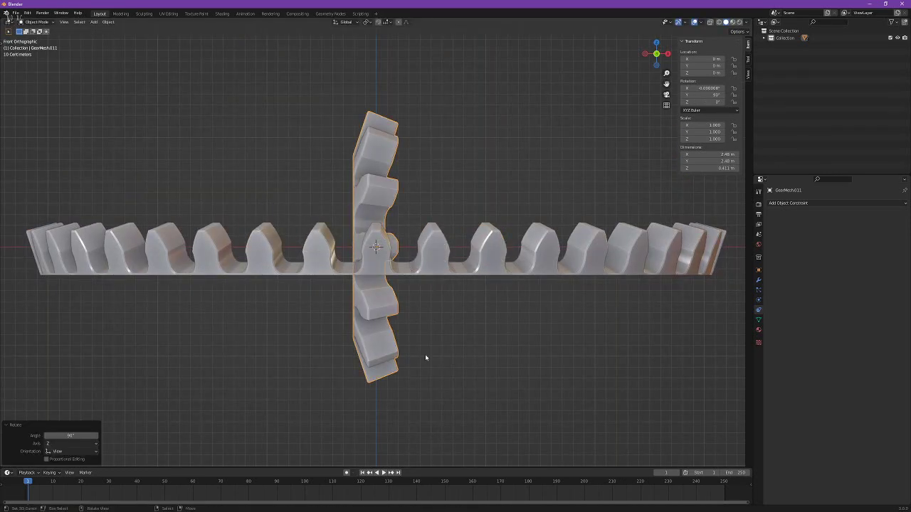
key(g)
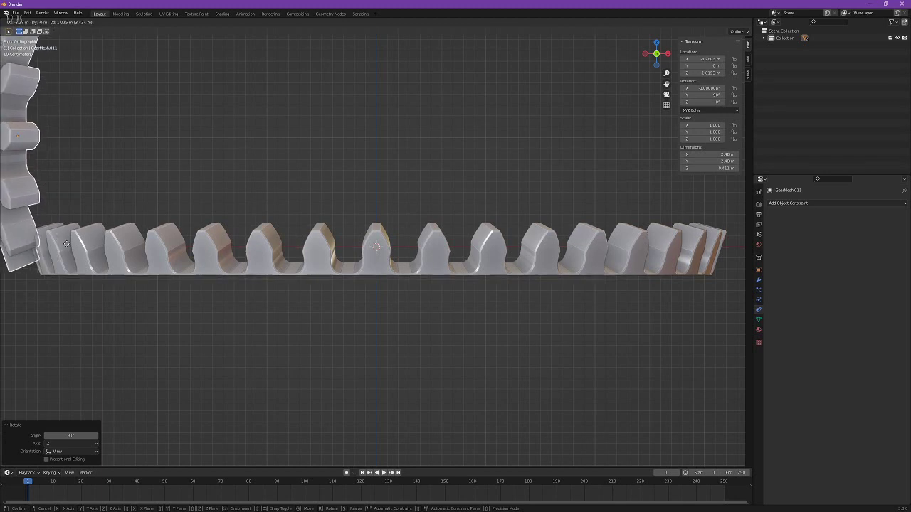
click(237, 261)
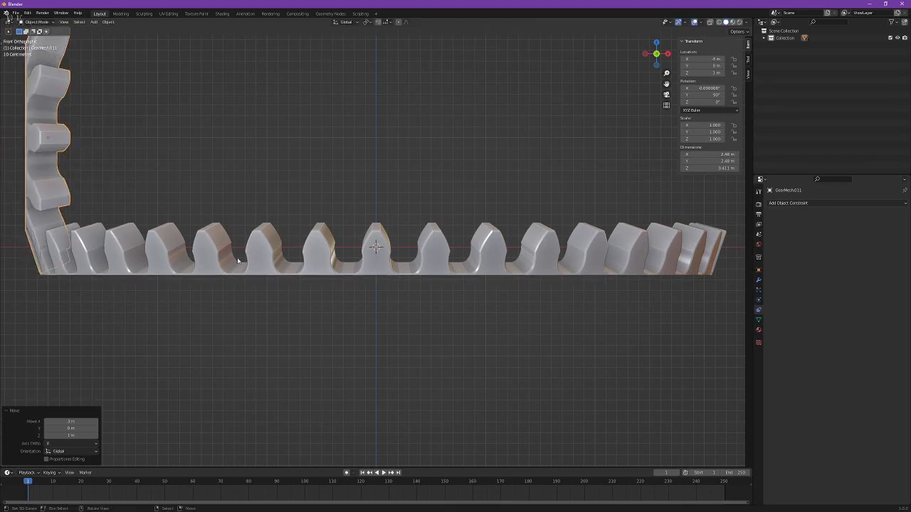
Step: In side view, rotate the small bevel gear by 15° so its teeth fit between those of the large gear
middle_drag(363, 224, 299, 278)
key(KP_3)
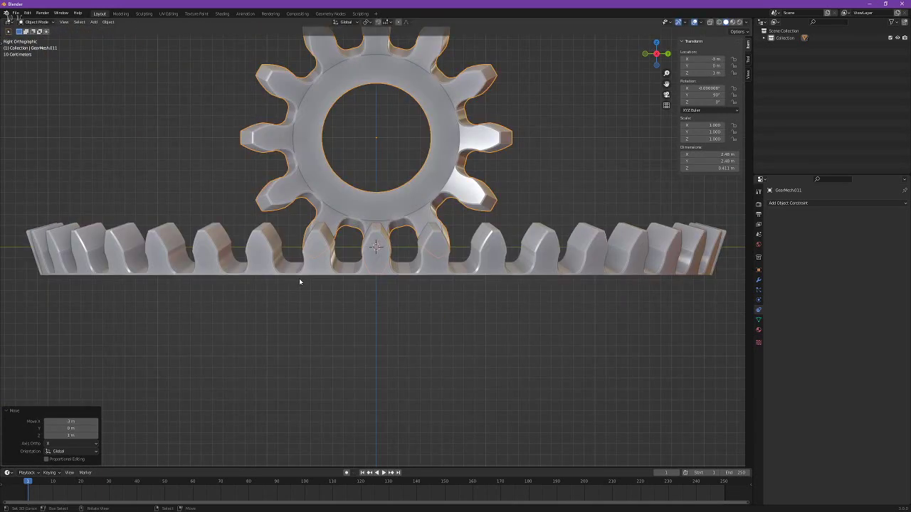
key(r)
click(403, 315)
Step: Examine from several angles how the teeth of the two bevel gears mesh
middle_drag(402, 316, 273, 269)
click(273, 269)
middle_drag(446, 246, 370, 263)
scroll(369, 263, up, 7)
middle_drag(410, 131, 350, 301)
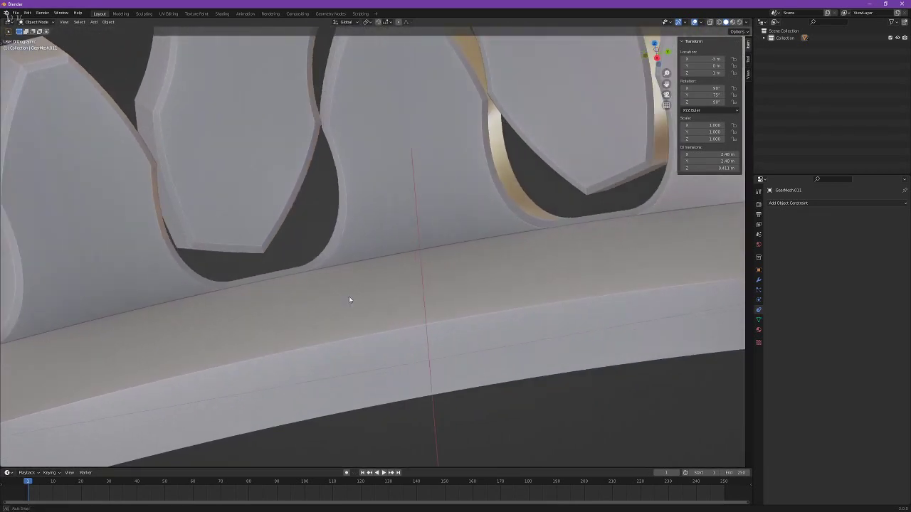
scroll(331, 342, down, 10)
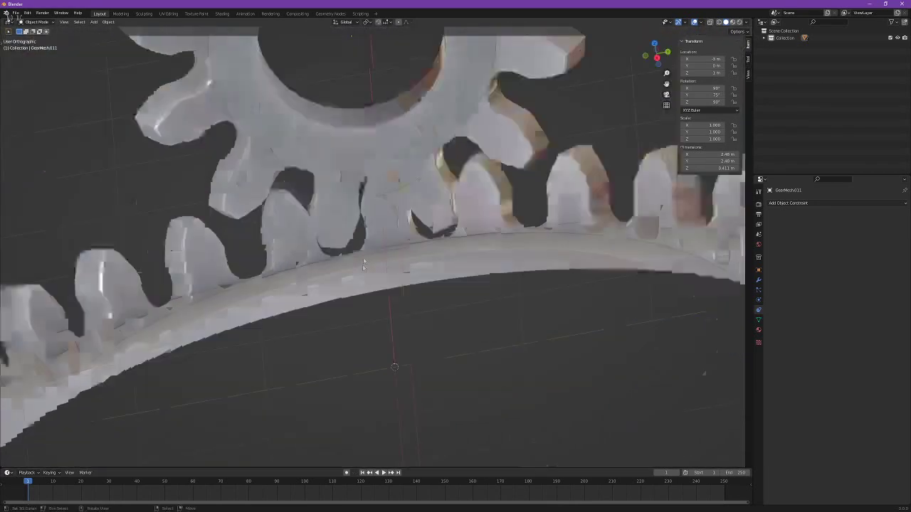
middle_drag(331, 357, 439, 346)
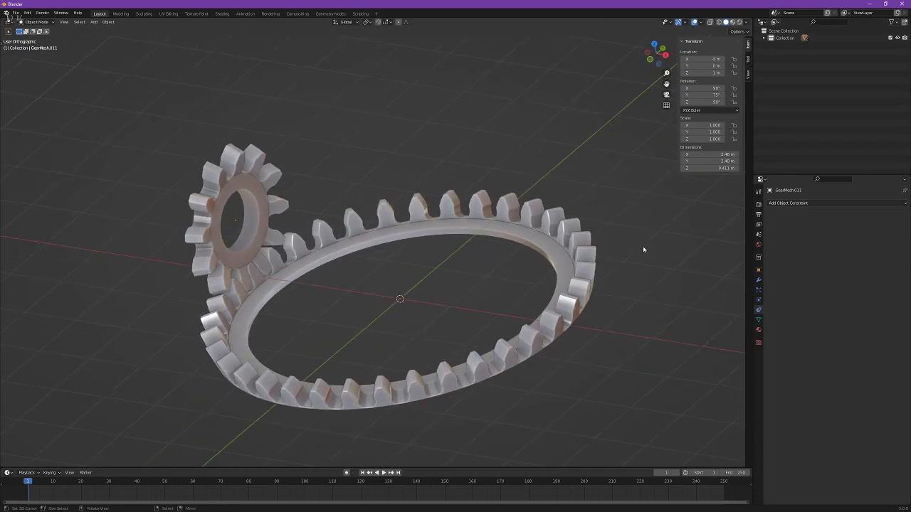
middle_drag(643, 250, 380, 252)
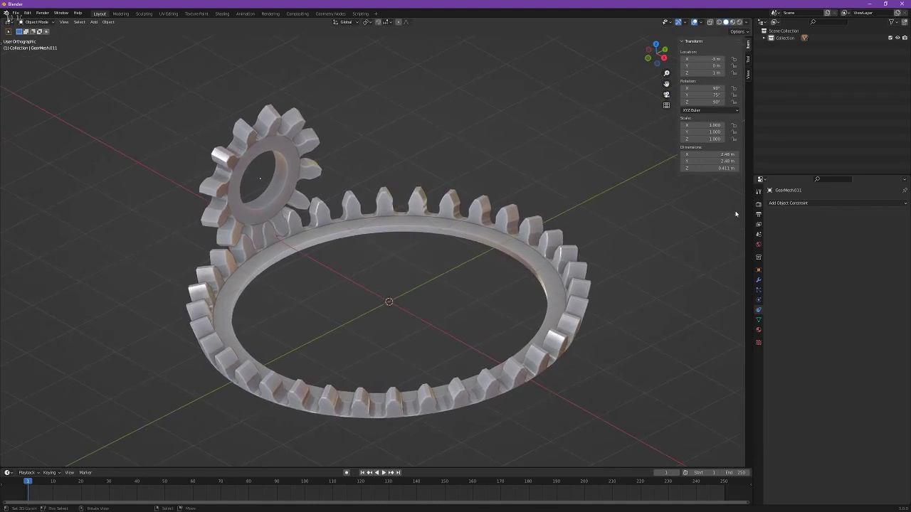
Step: Add a Transformation constraint to the small bevel gear
click(280, 212)
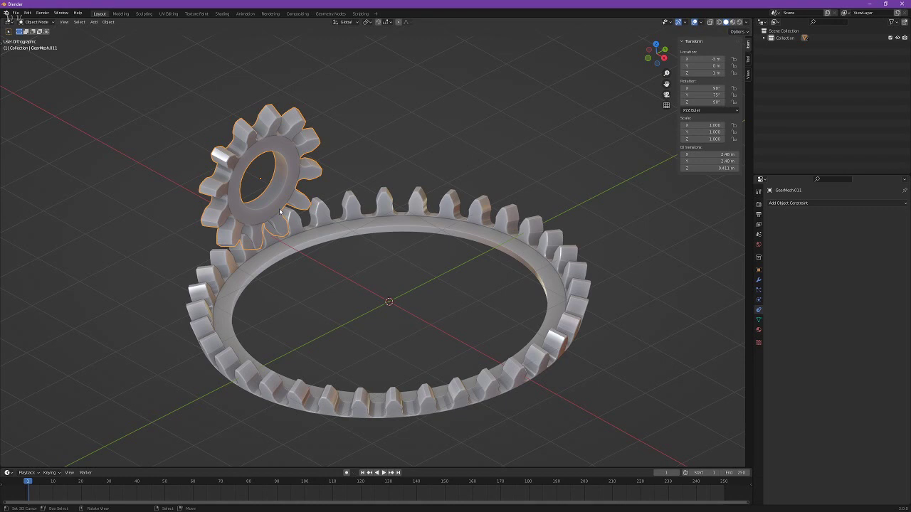
click(797, 203)
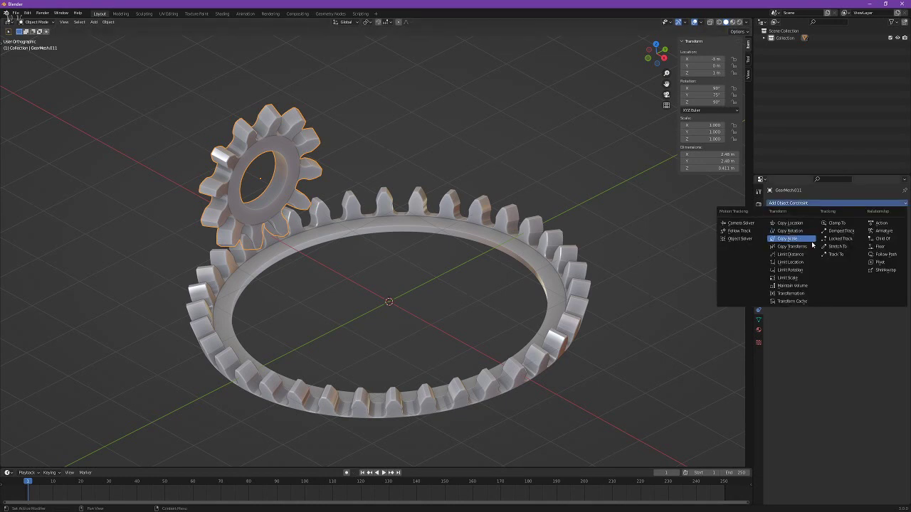
click(791, 204)
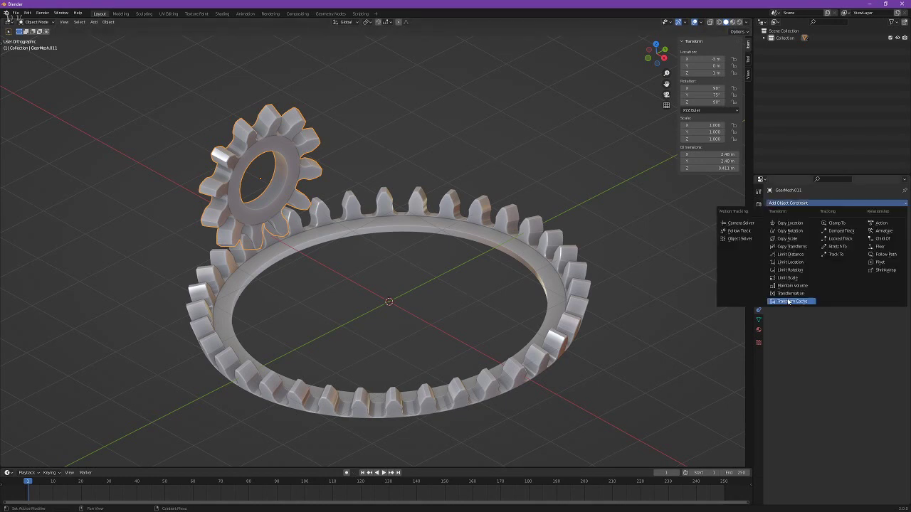
click(787, 296)
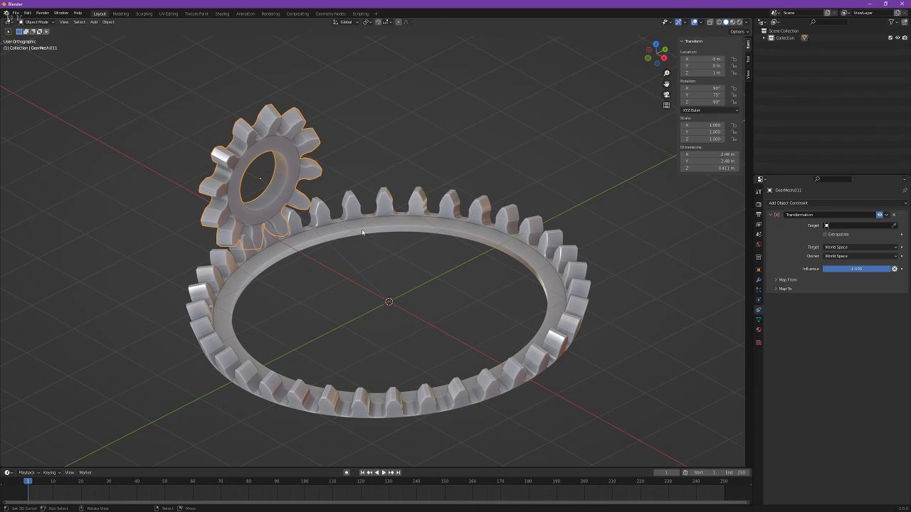
click(466, 389)
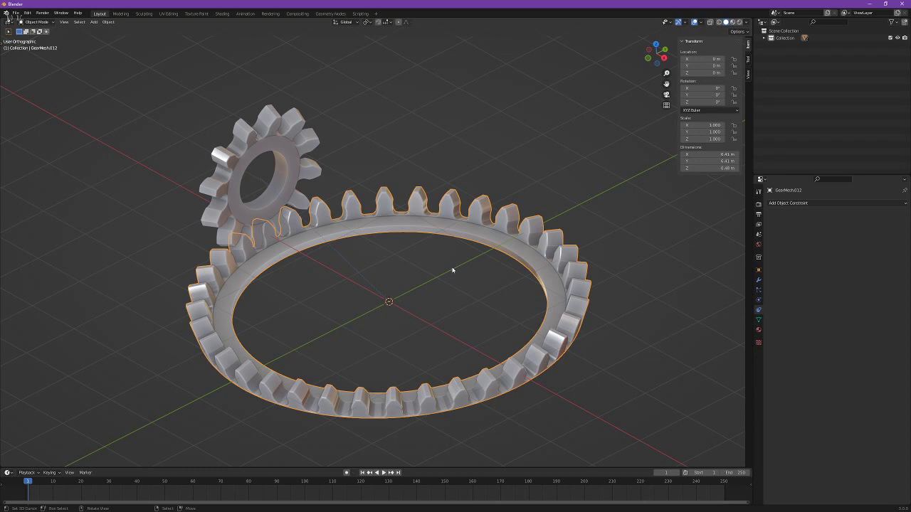
click(269, 207)
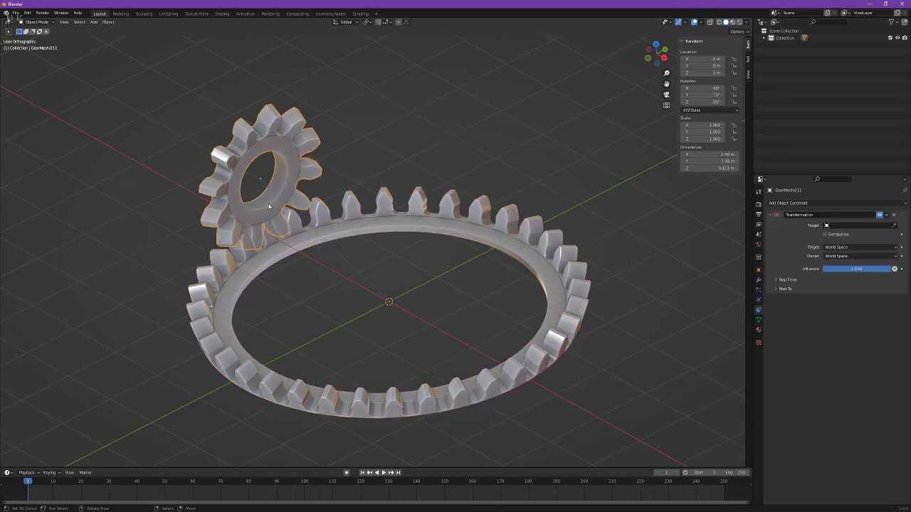
click(296, 246)
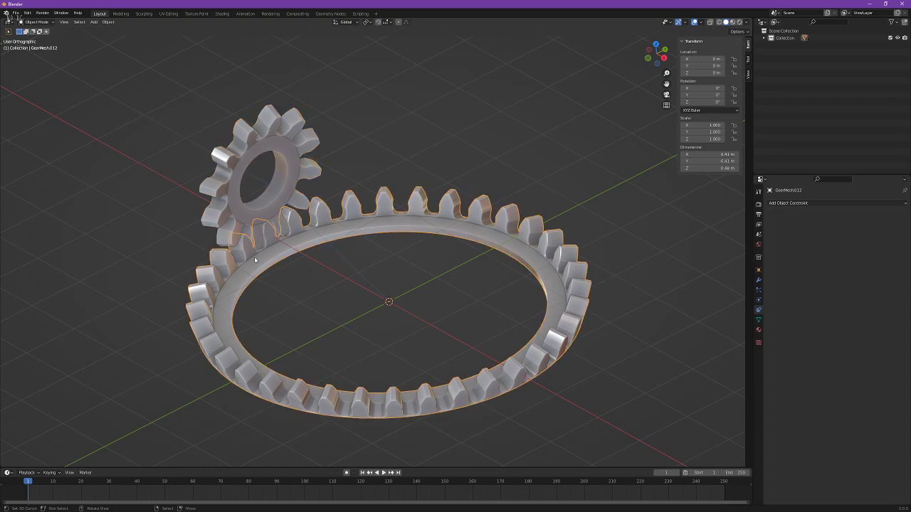
Step: Enable Extrapolate on the small gear's Transformation constraint, map from Rotation to Rotation, and set the owner to Local Space
click(258, 224)
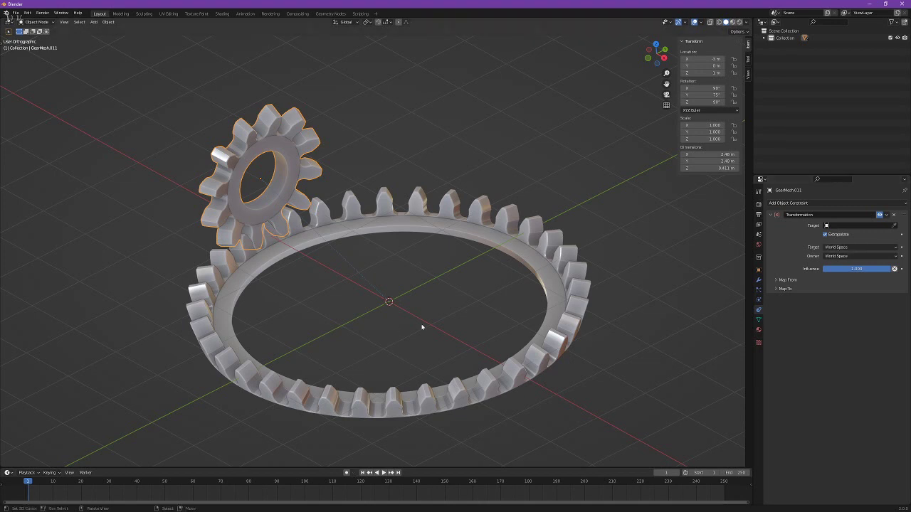
drag(784, 288, 788, 281)
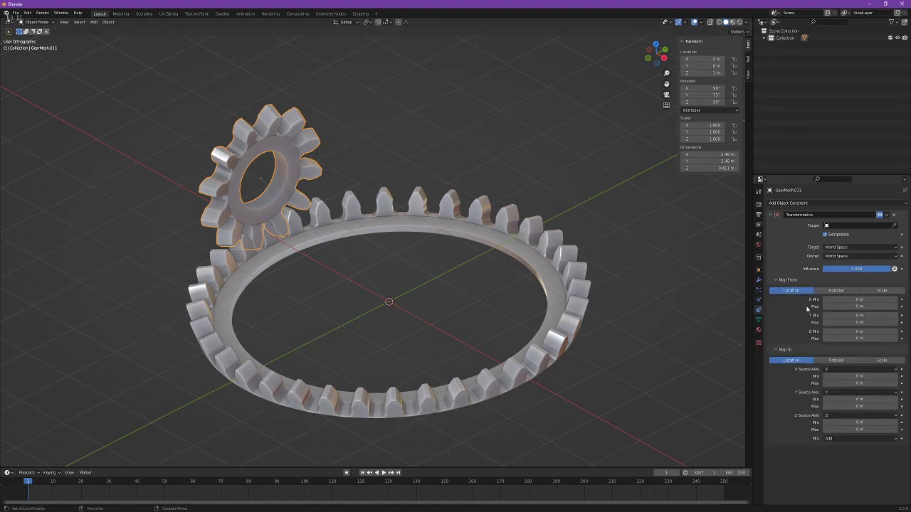
click(836, 290)
click(836, 368)
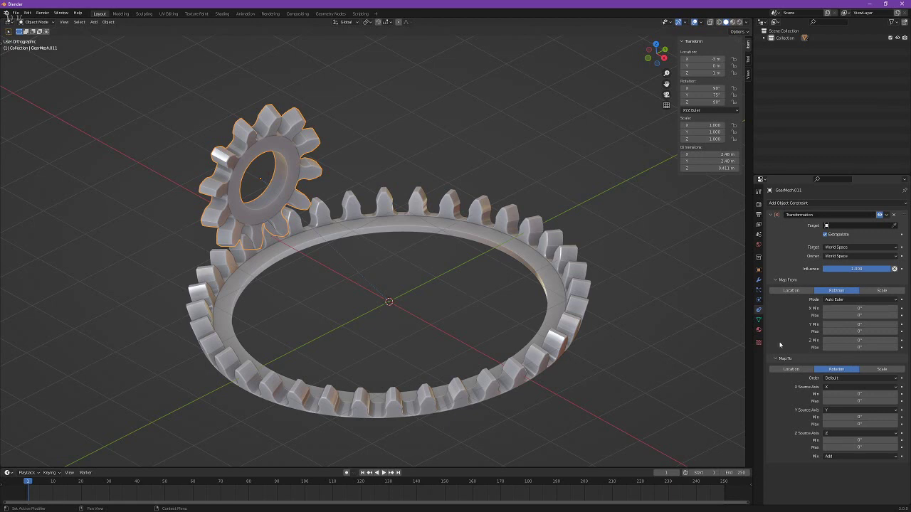
click(830, 257)
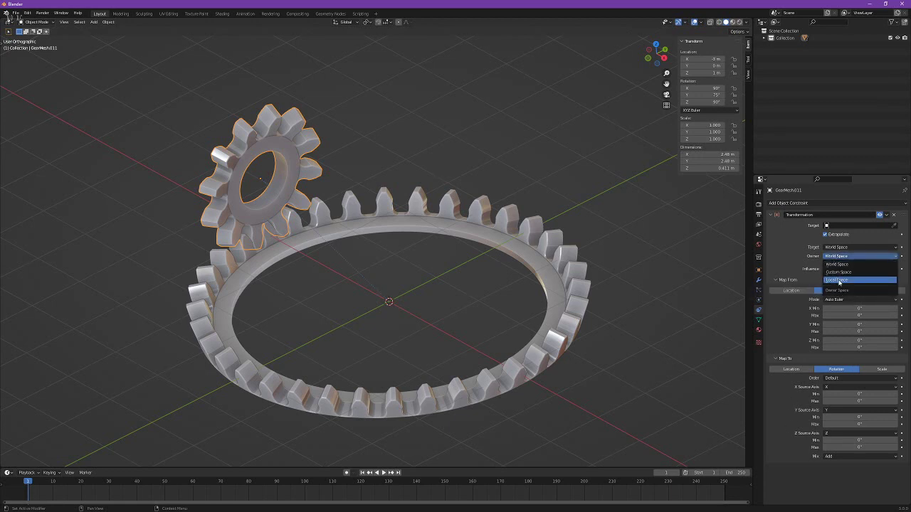
click(839, 280)
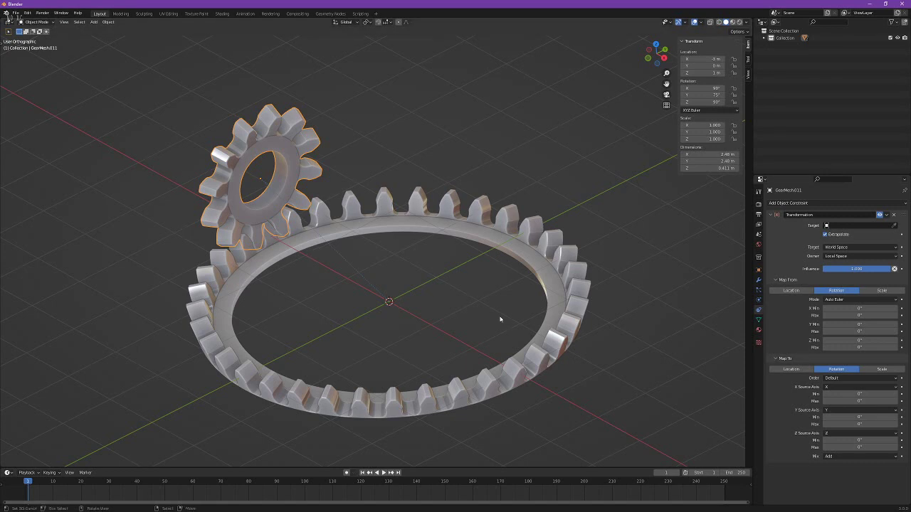
Step: Try rotating the large bevel gear, and the small one about its local Z axis
click(512, 243)
key(r)
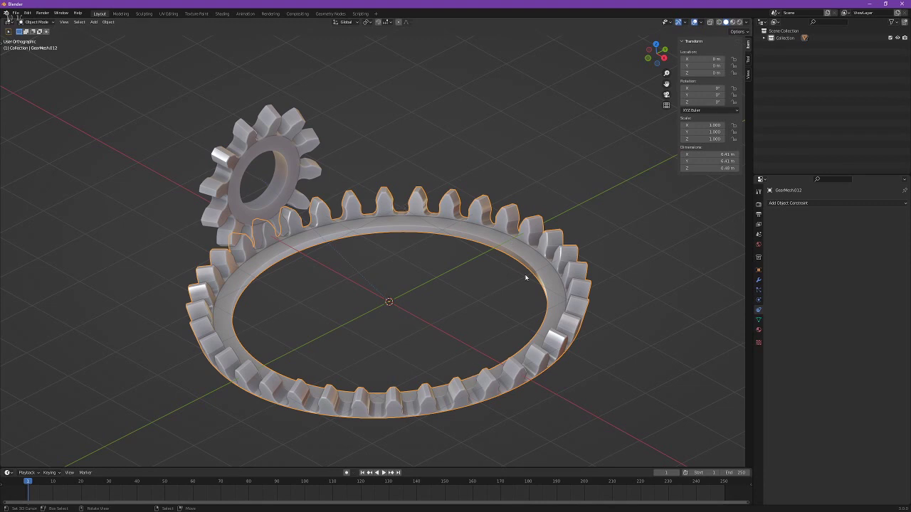
key(Escape)
click(283, 187)
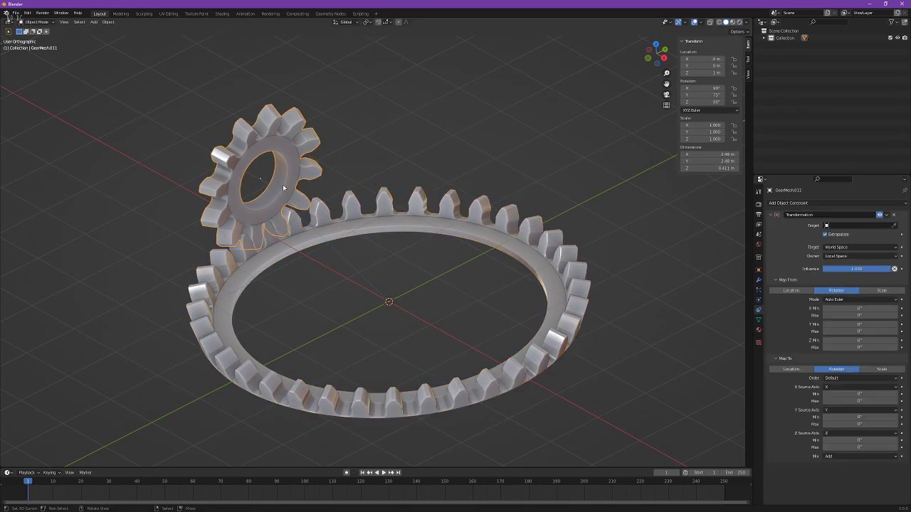
key(r)
key(z)
key(z)
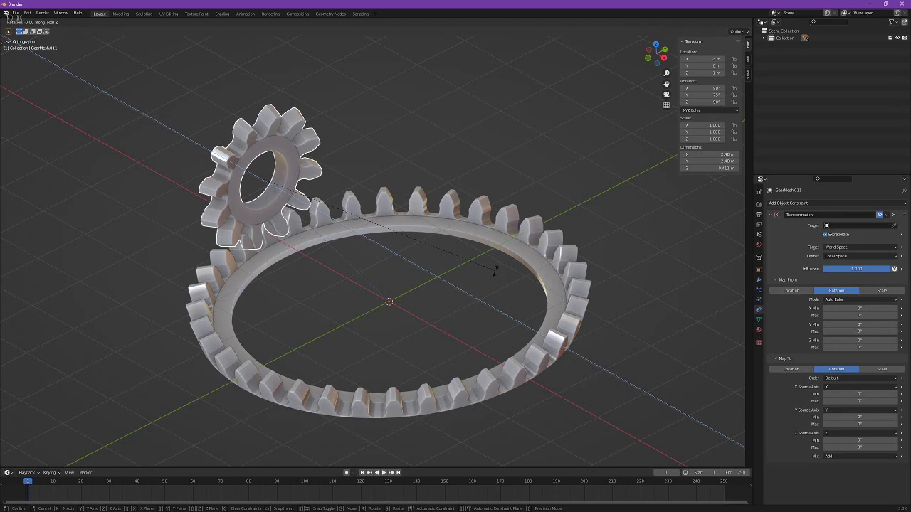
click(474, 295)
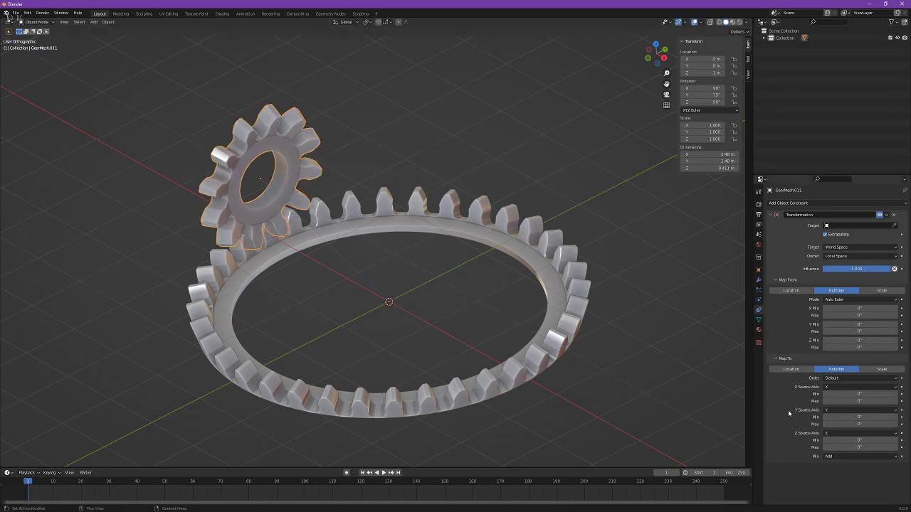
Step: Target the large bevel gear in the small gear's Transformation constraint and set the Map From Z Max to 1°
click(894, 224)
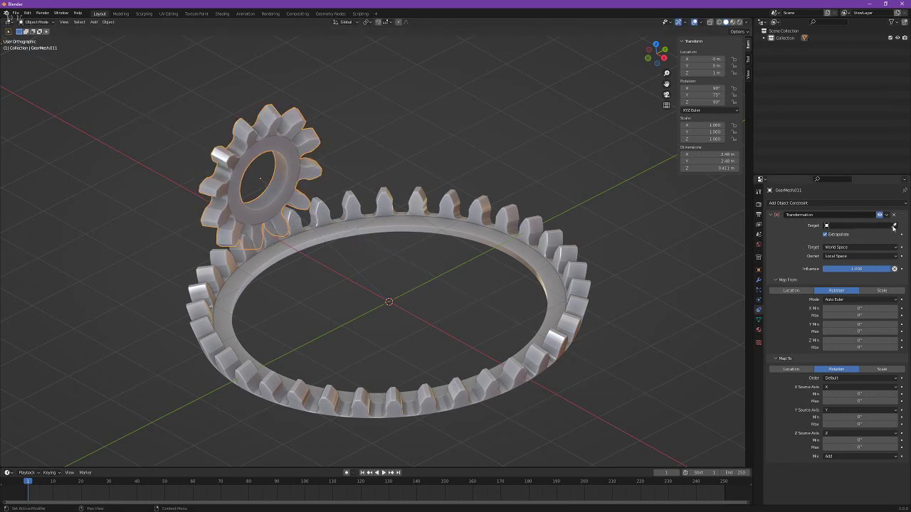
click(552, 325)
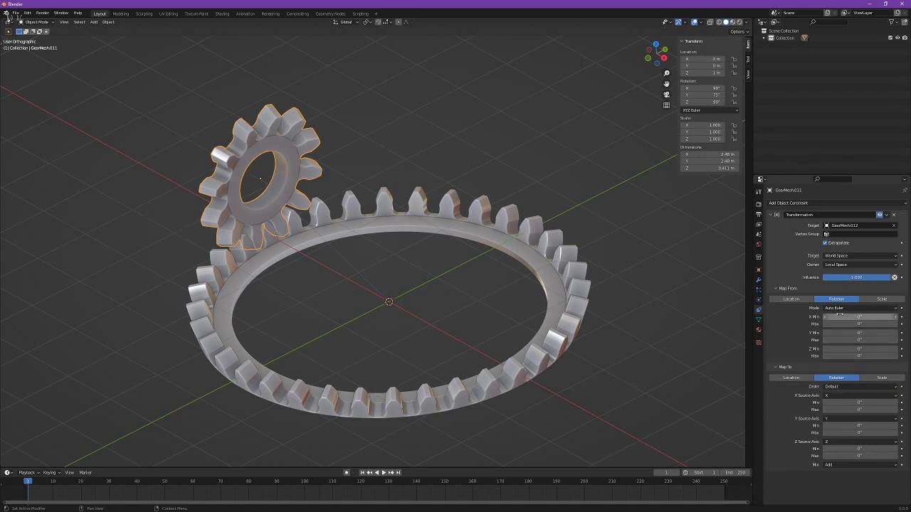
click(845, 355)
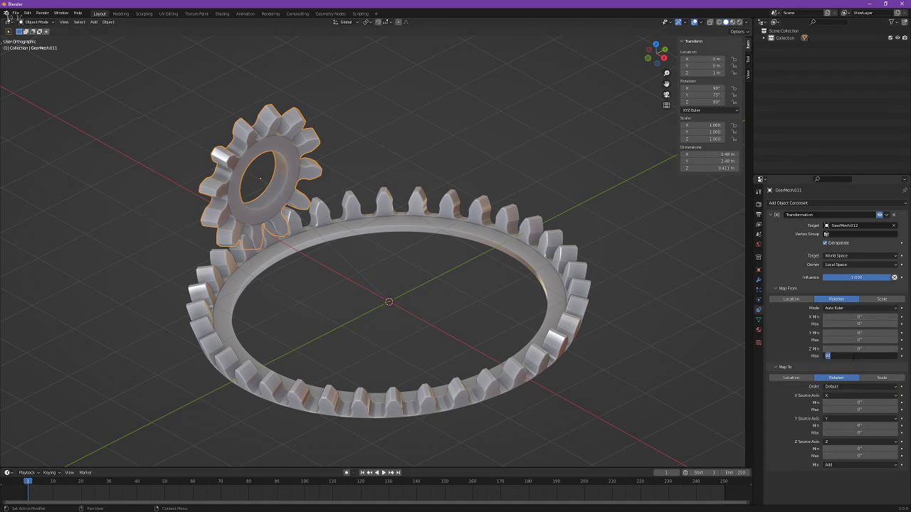
text(1)
key(Return)
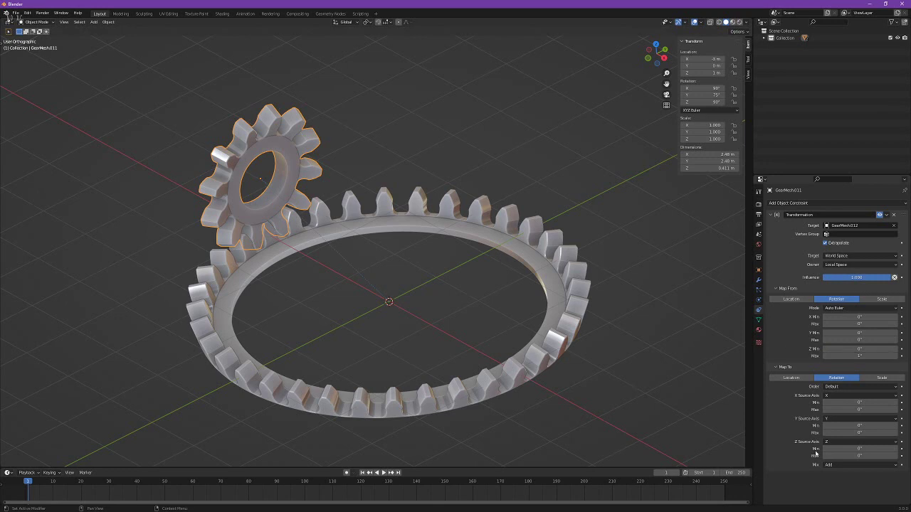
Step: Set the Map To Z Max to 2° and try rotating the large bevel gear about Z
click(829, 456)
text(2)
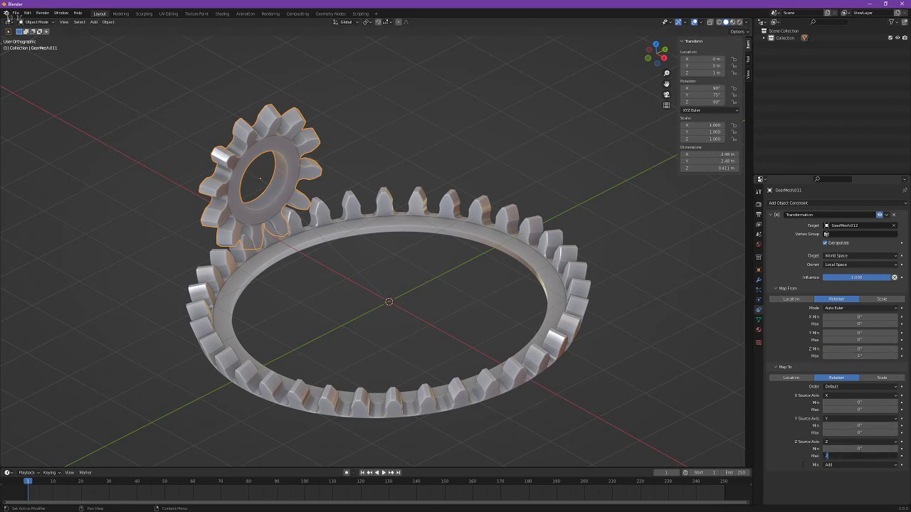
key(Return)
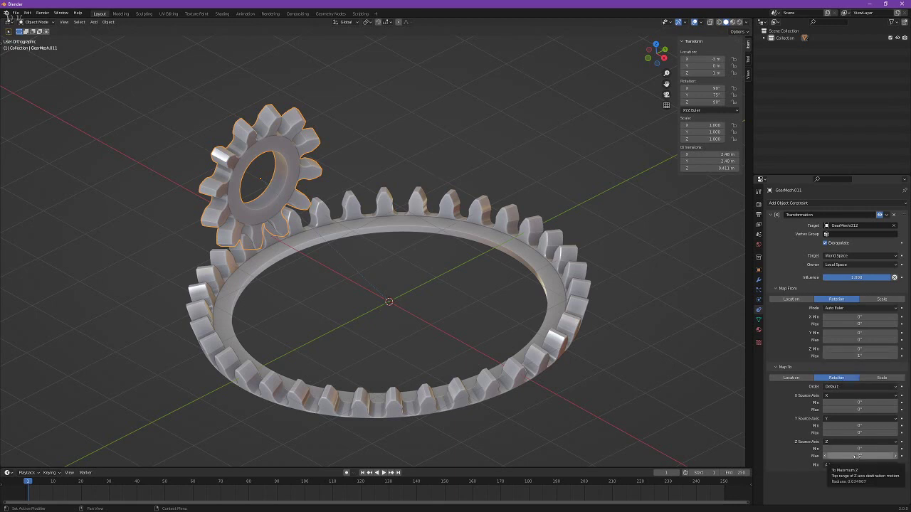
click(539, 358)
key(r)
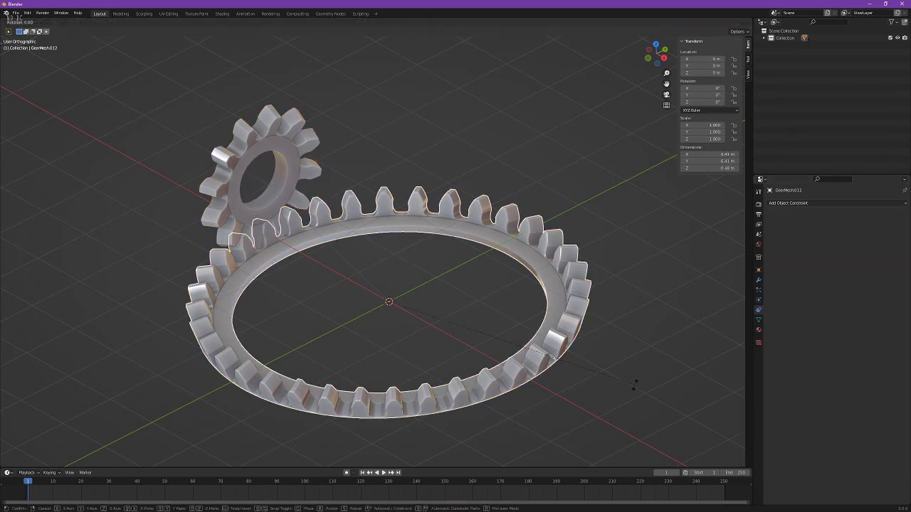
key(z)
key(Escape)
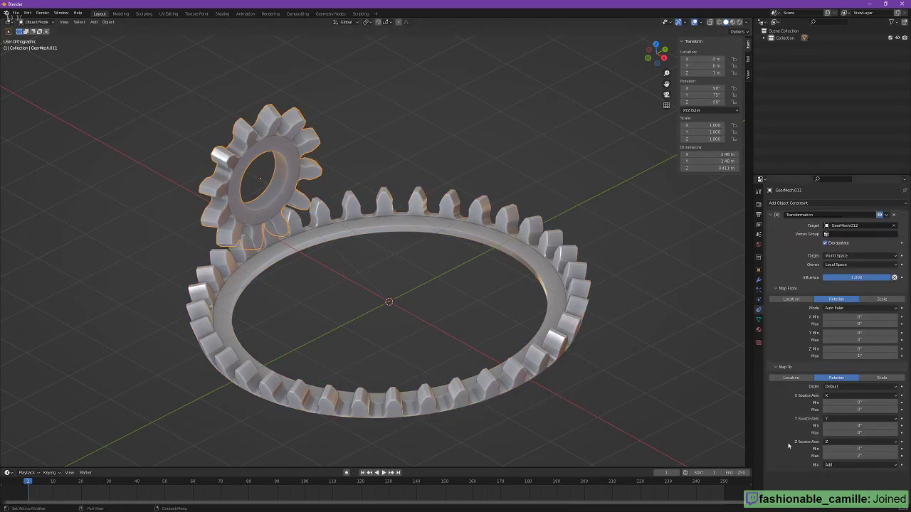
Step: Set the small gear's Map To Z Max to -2° and test it by rotating the large bevel gear about Z
click(860, 456)
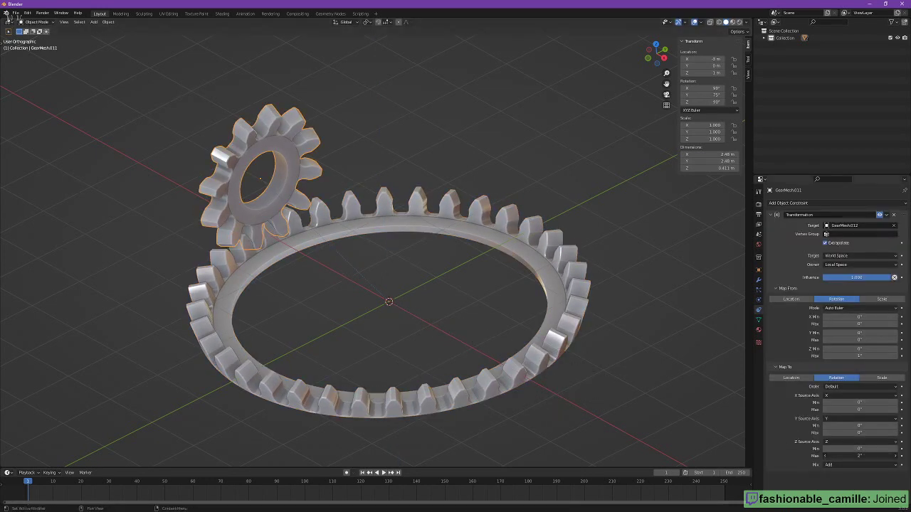
text(2)
key(Return)
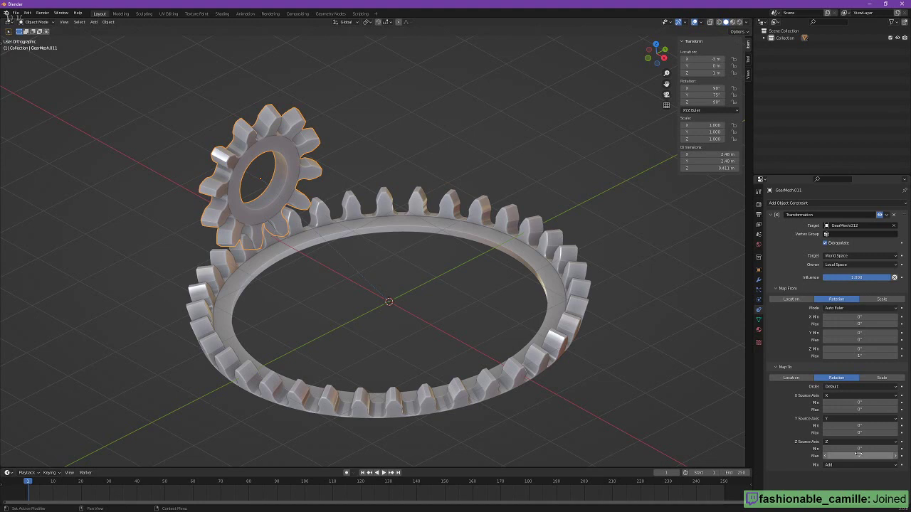
click(508, 382)
key(r)
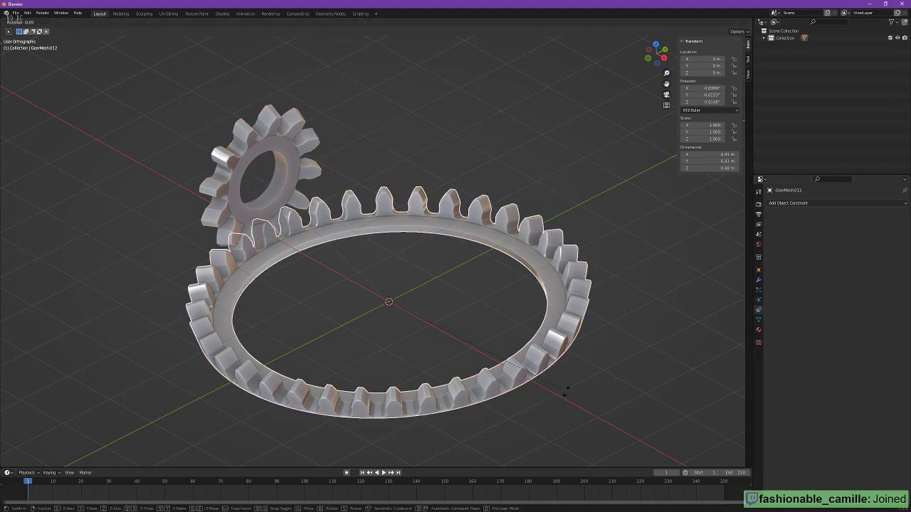
key(z)
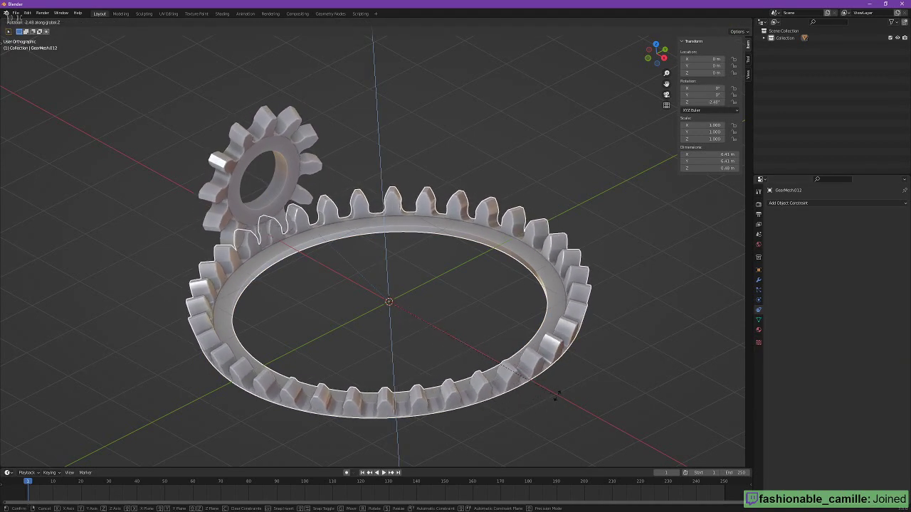
right_click(580, 381)
Step: Set the Map To Z Max in the small bevel gear's Transformation constraint to -3°
click(275, 205)
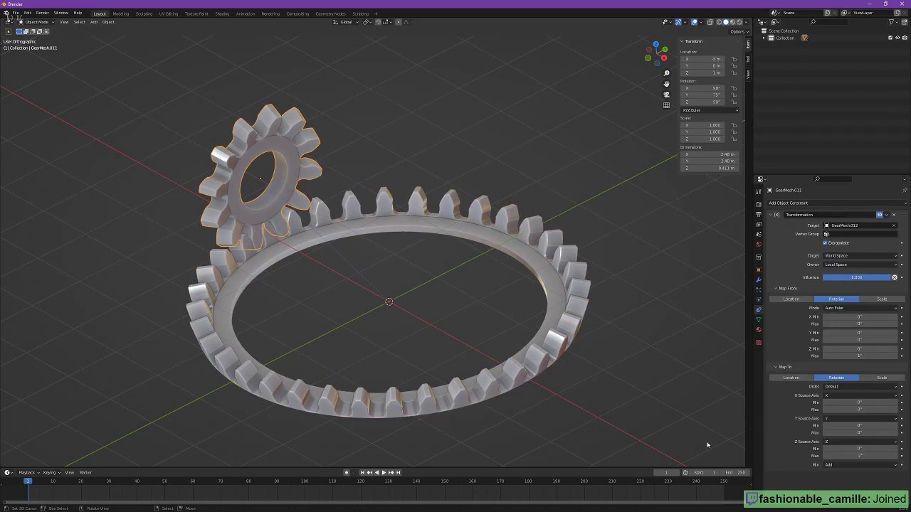
click(859, 455)
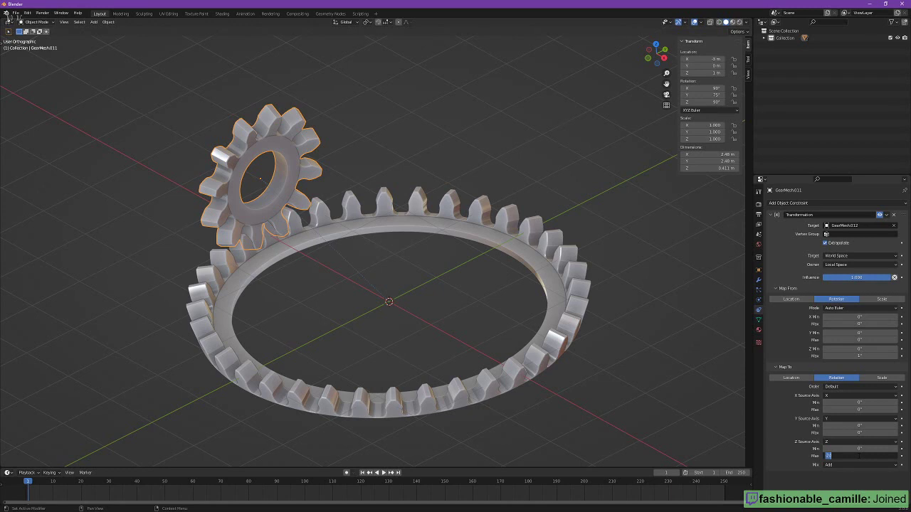
text(20)
key(Return)
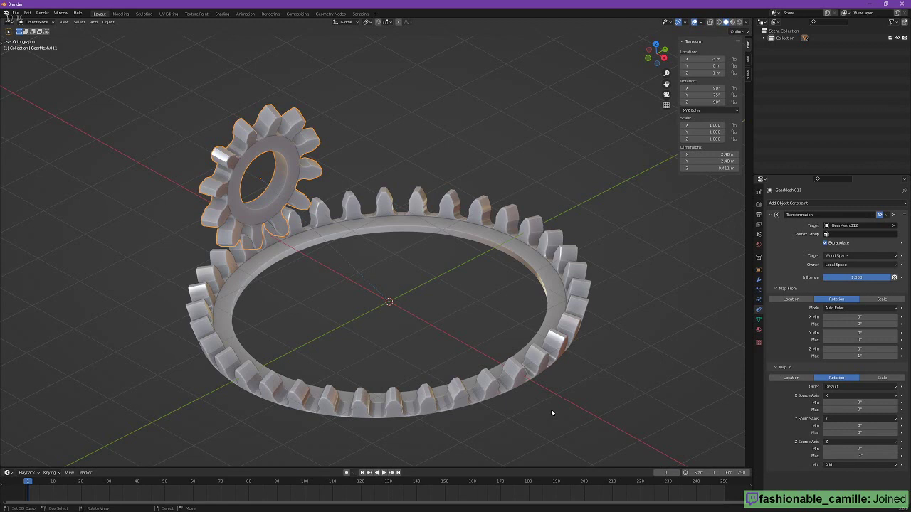
Step: Try rotating the large bevel gear about the global Z axis to test the gear ratio
click(549, 379)
key(r)
key(z)
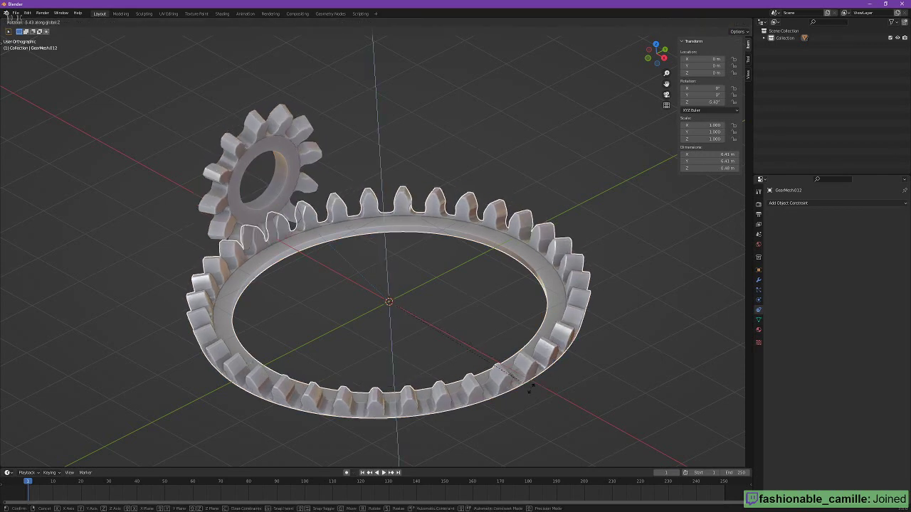
right_click(477, 407)
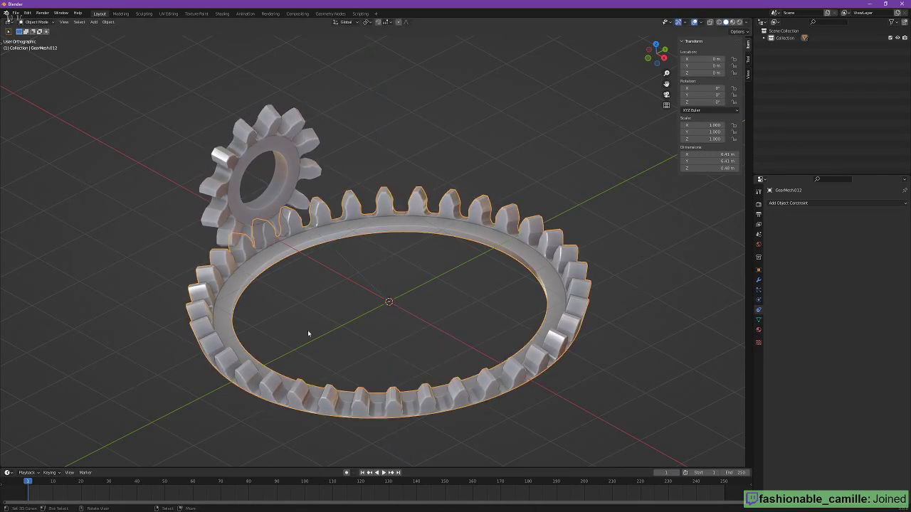
Step: Examine the meshing teeth of the bevel gears close up while rotating the large gear about Z
key(KP_3)
scroll(309, 332, up, 12)
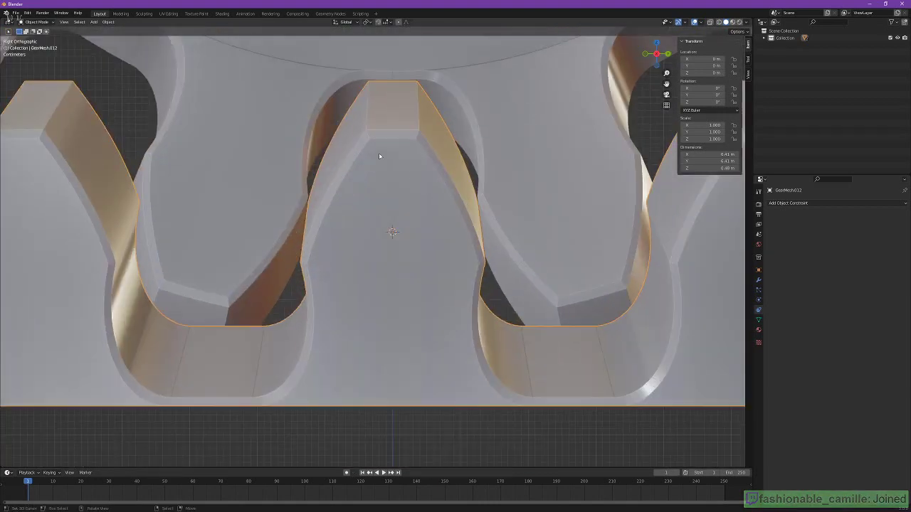
middle_drag(380, 156, 413, 242)
key(r)
key(z)
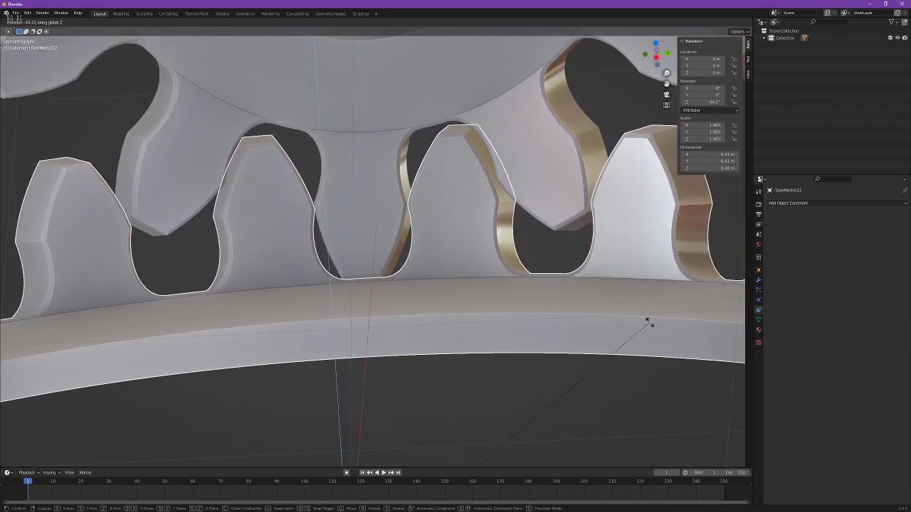
click(624, 348)
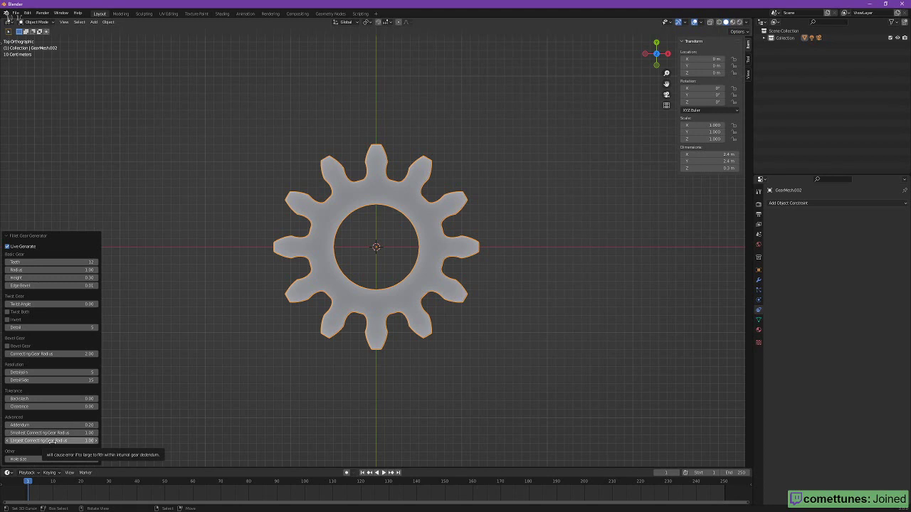
Step: Try Largest Connecting Gear Radius values of 3 and 1 on the 12-tooth fillet gear
double_click(53, 441)
text(3)
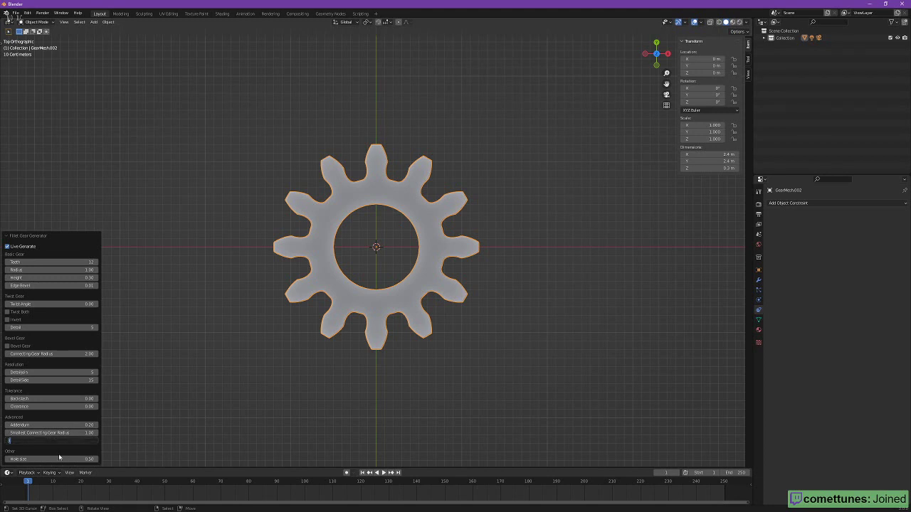
key(Return)
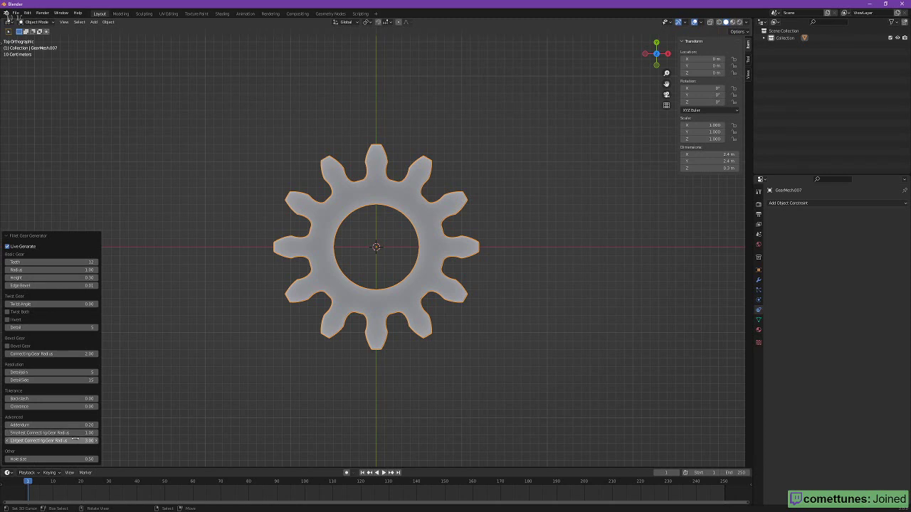
double_click(75, 441)
text(1)
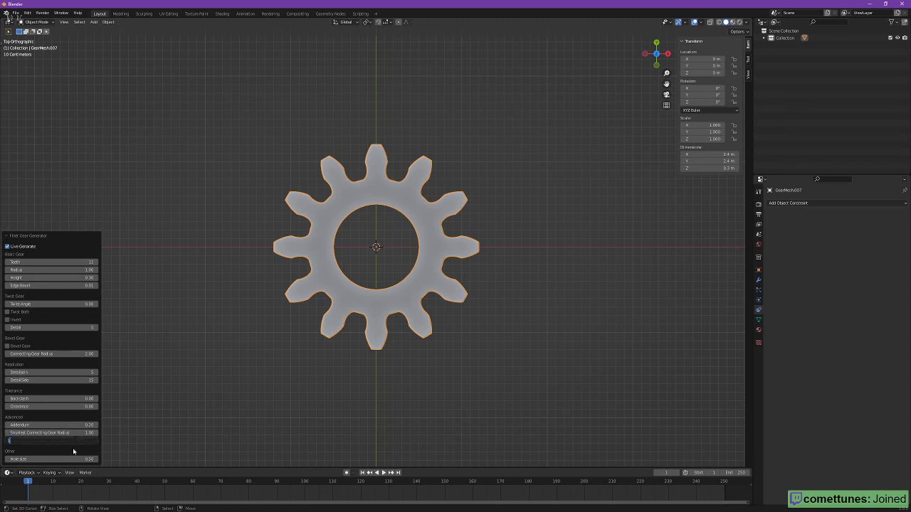
key(Return)
Step: Turn the fillet gear into an internal ring gear with a radius of -3 and 36 teeth (12*3)
double_click(72, 269)
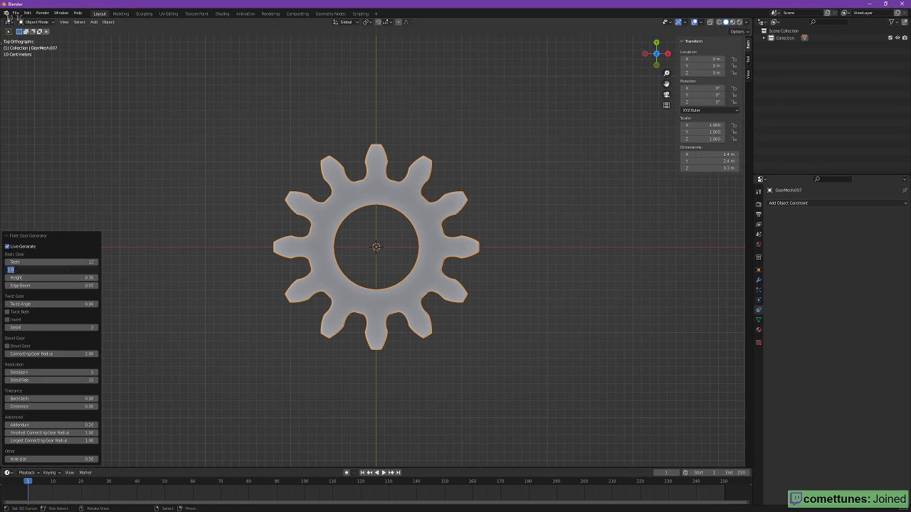
text(3)
key(Return)
double_click(62, 269)
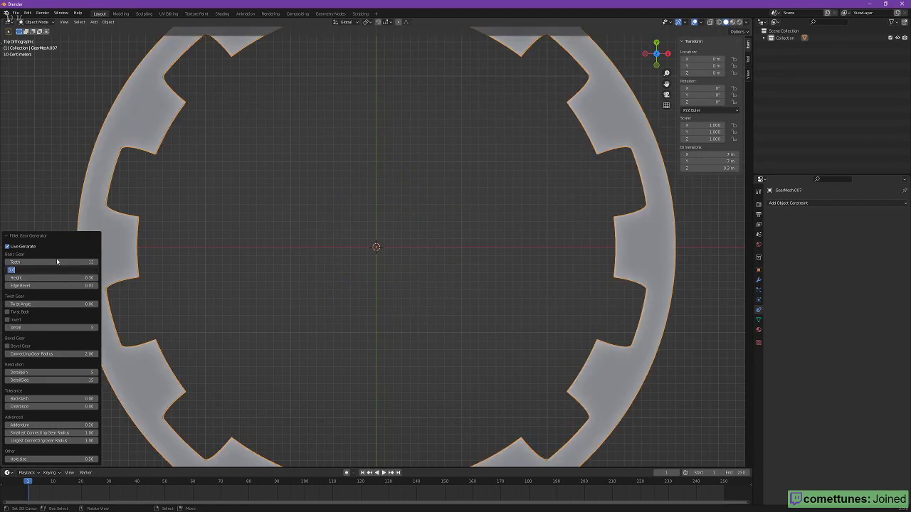
double_click(57, 261)
text(*)
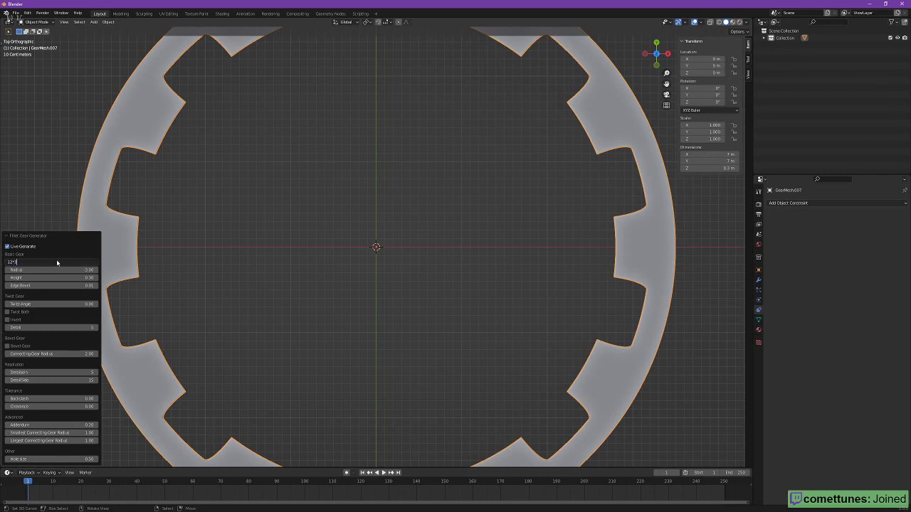
key(Return)
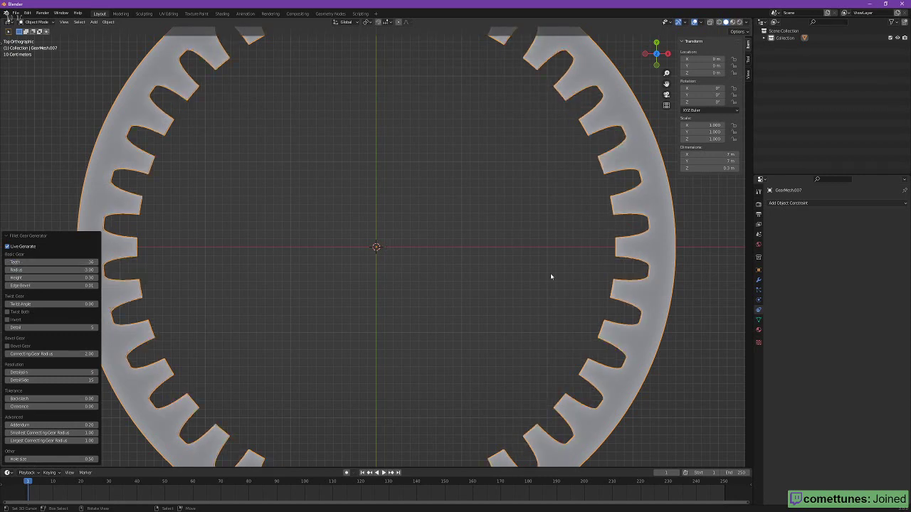
Step: Set the ring gear's Largest Connecting Gear Radius to 2
shift+middle_drag(475, 283, 358, 266)
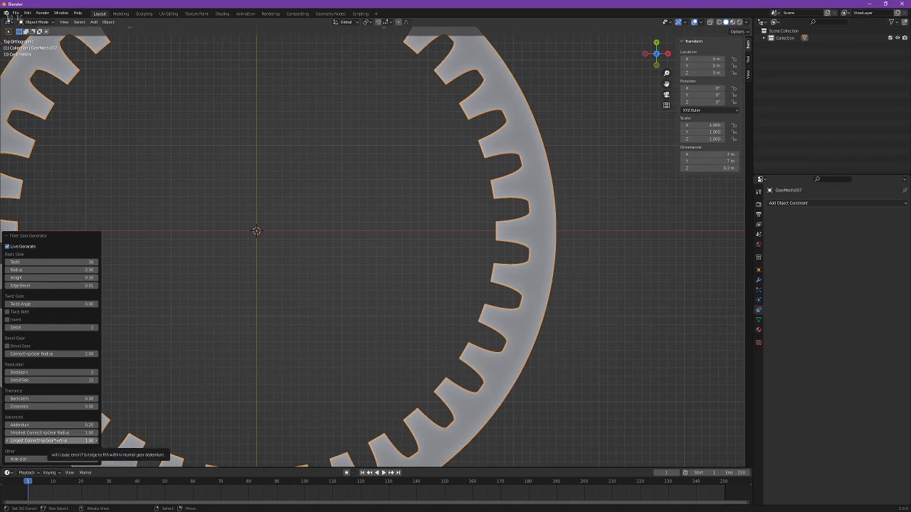
click(56, 441)
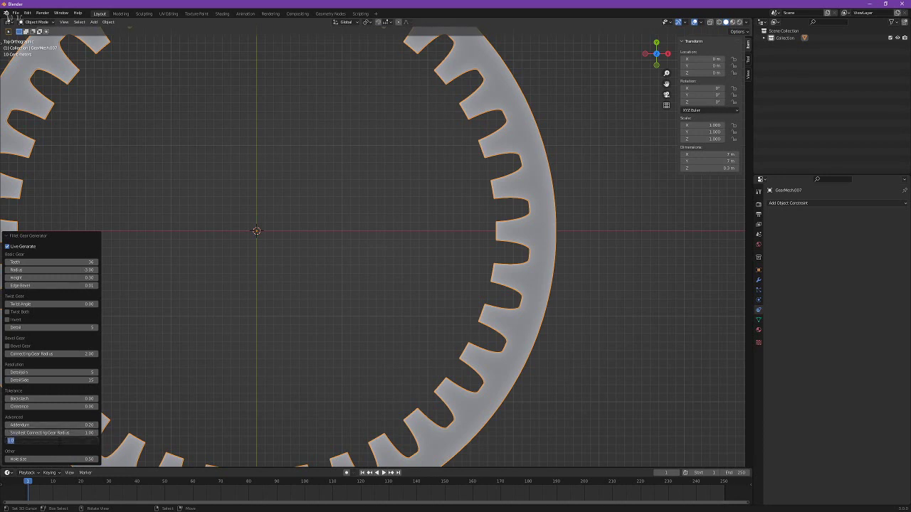
text(2)
key(Return)
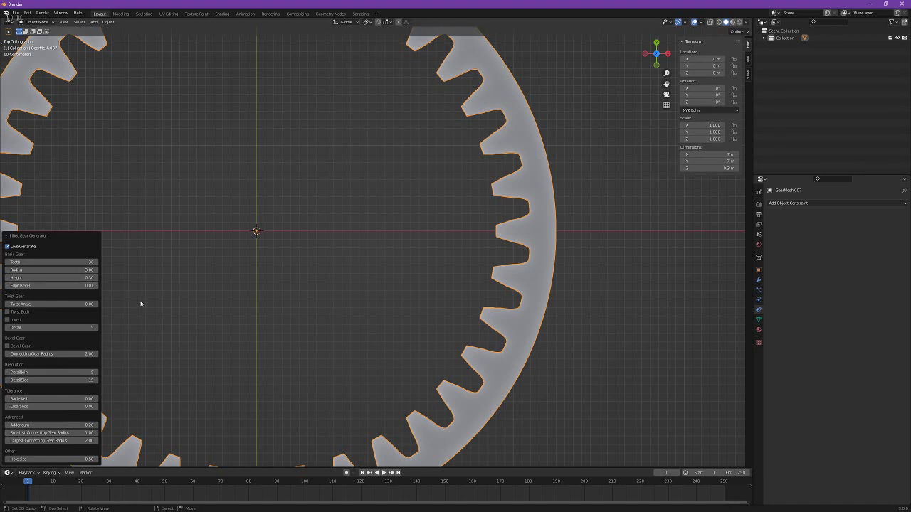
Step: Add a 12-tooth Fillet Gear inside the ring gear, placed at X 2 m and rotated 15° about Z to mesh
key(shift+a)
mouse_move(227, 215)
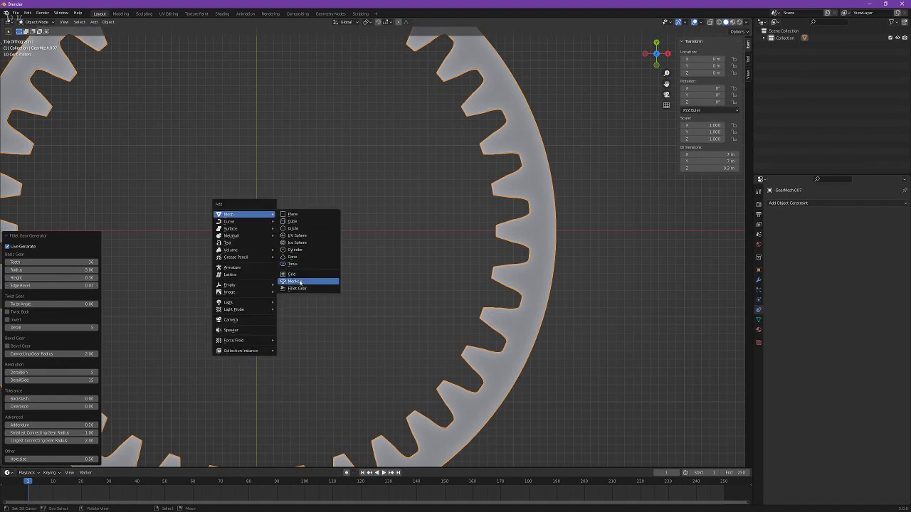
click(300, 289)
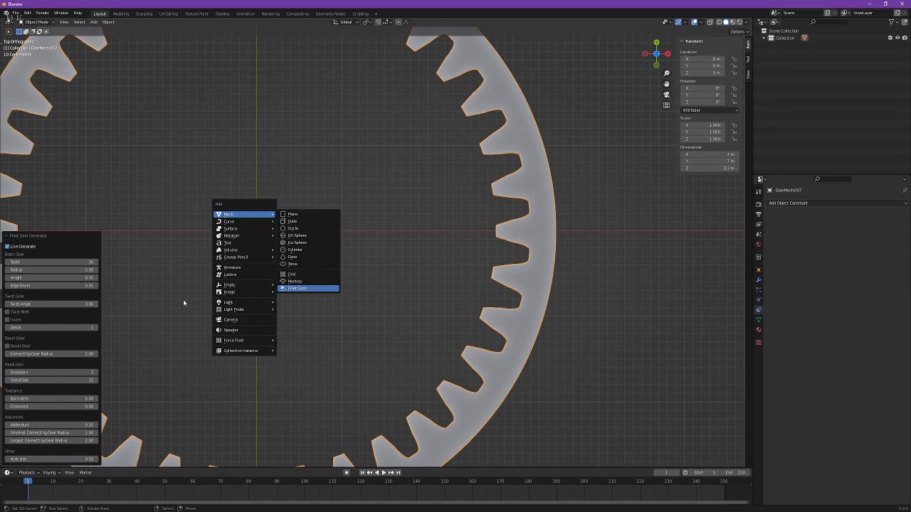
right_click(54, 262)
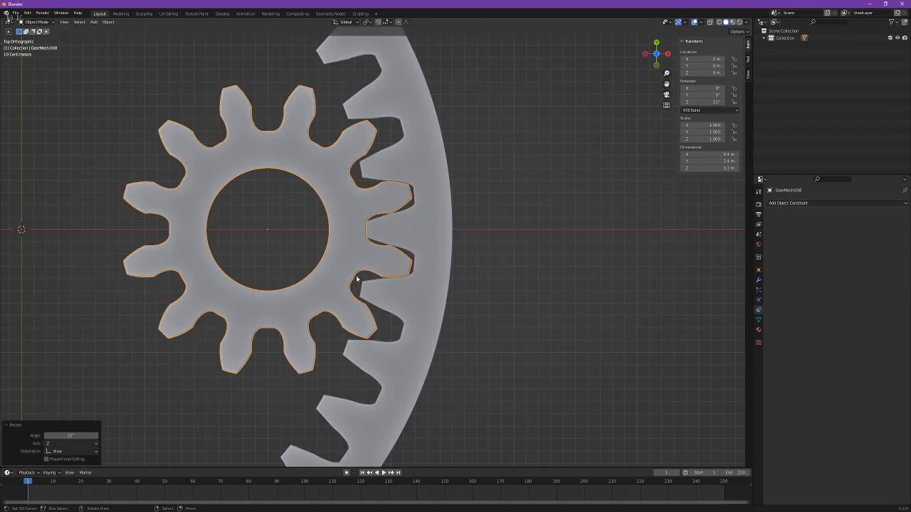
scroll(409, 240, down, 6)
scroll(409, 242, up, 3)
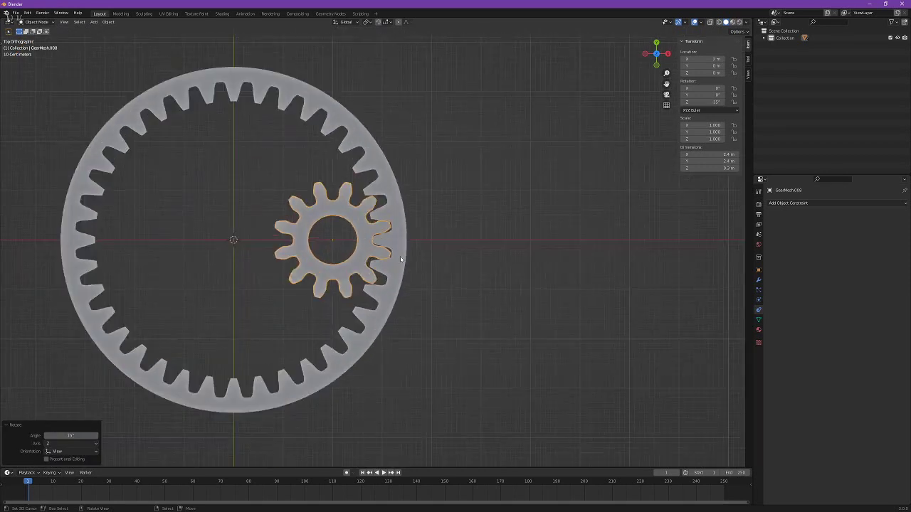
Step: Add a Copy Rotation constraint to the ring gear, targeting the inner 12-tooth gear on the Z axis only with an influence of 1/3
click(401, 236)
click(788, 203)
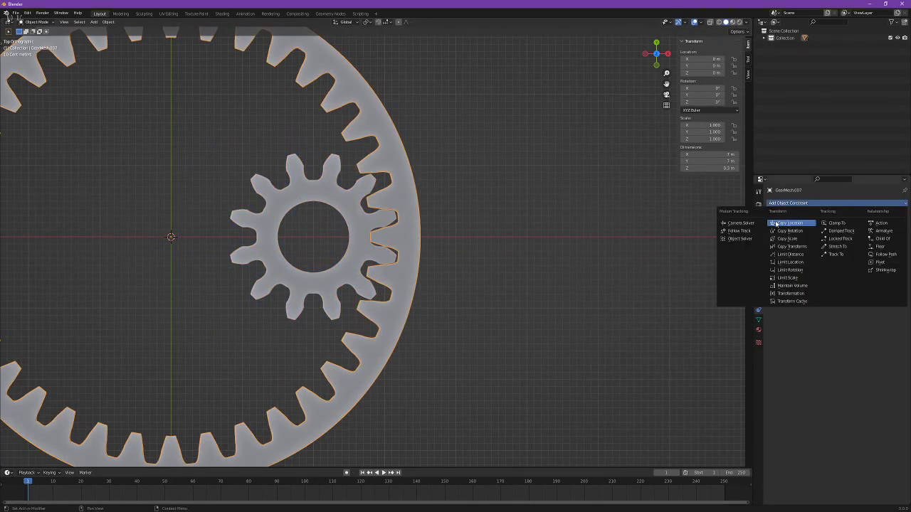
click(790, 233)
click(894, 225)
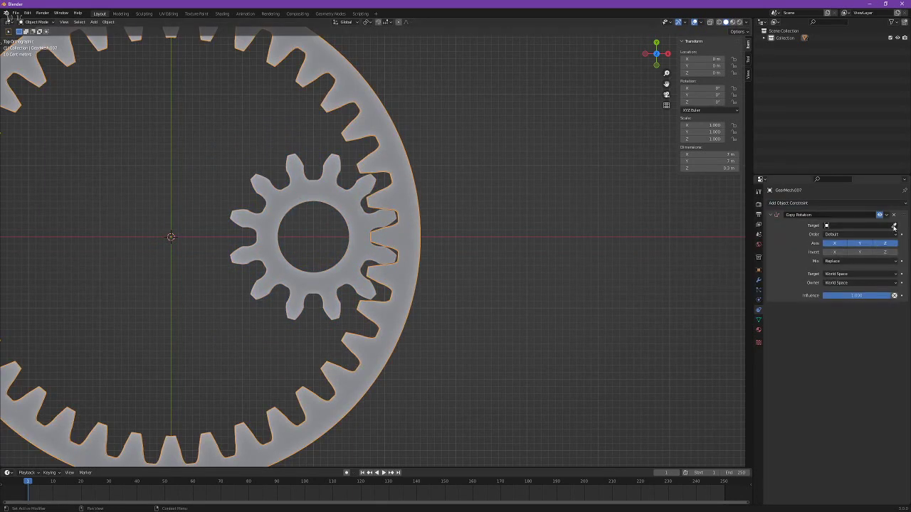
click(331, 271)
click(867, 304)
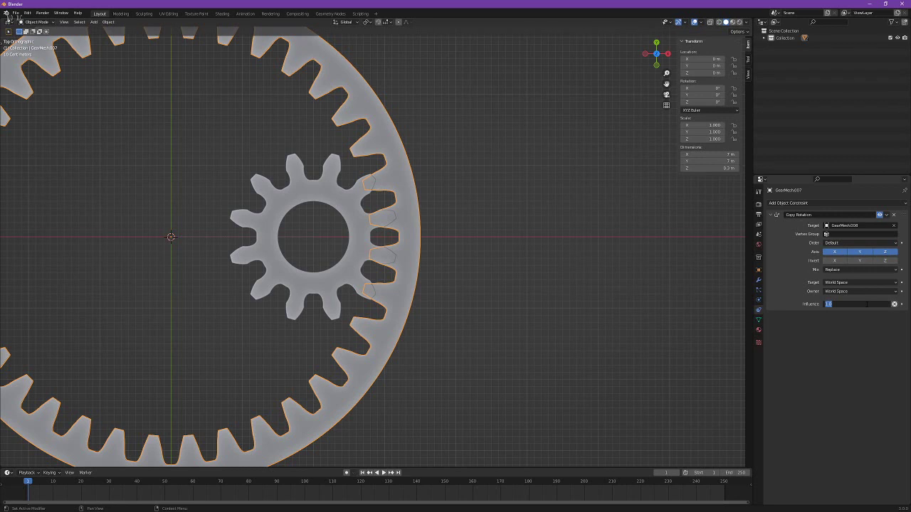
text(1/3)
key(Return)
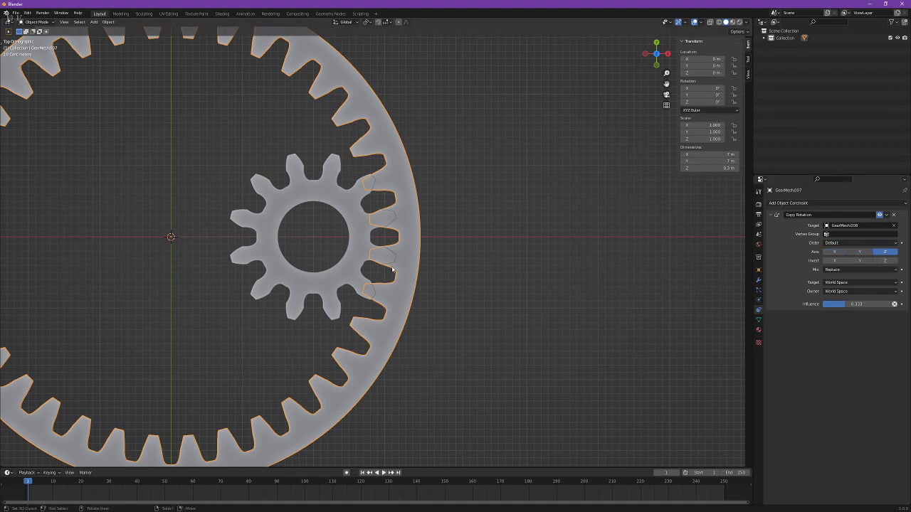
Step: Set the ring gear constraint's Mix mode to Add and rotate the ring gear by 5° about Z to mesh its teeth
click(360, 278)
click(418, 260)
click(857, 270)
click(854, 286)
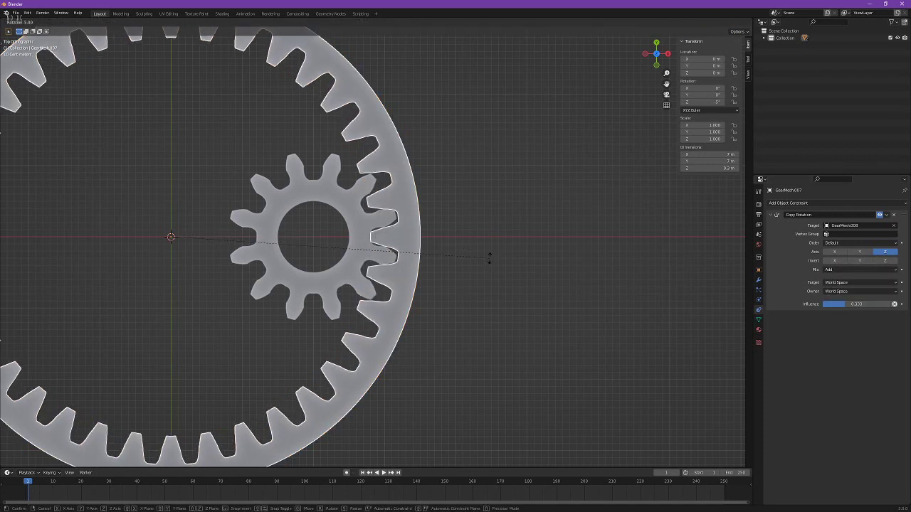
click(387, 241)
Step: Rotate the inner gear about Z to drive the ring gear, and examine how their teeth mesh up close
scroll(470, 242, up, 3)
key(r)
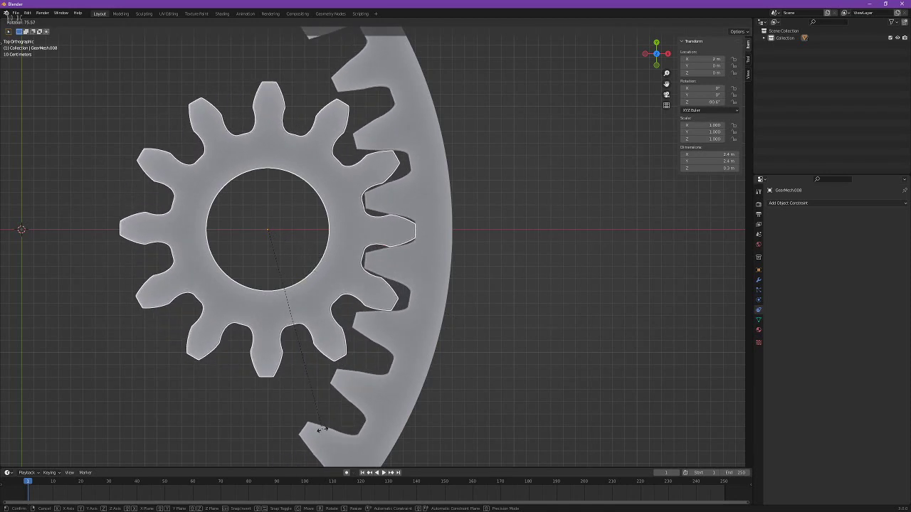
click(283, 430)
scroll(331, 401, up, 5)
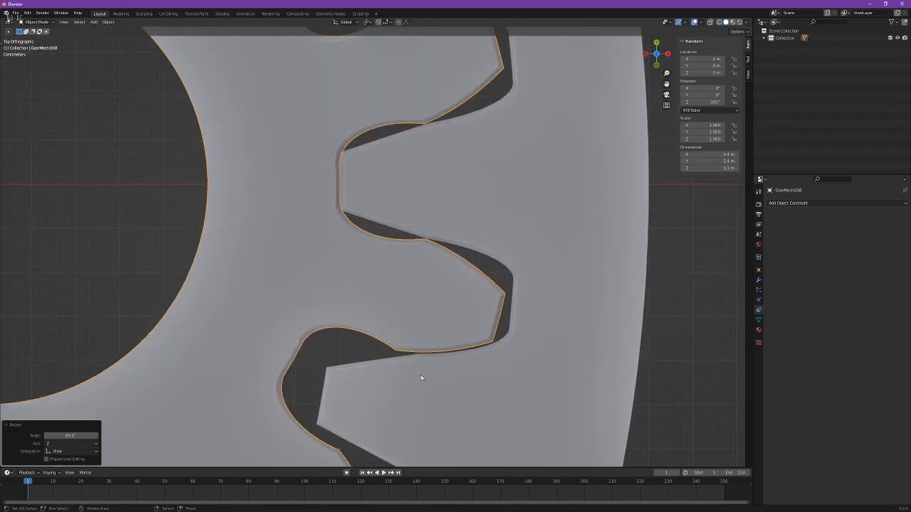
key(r)
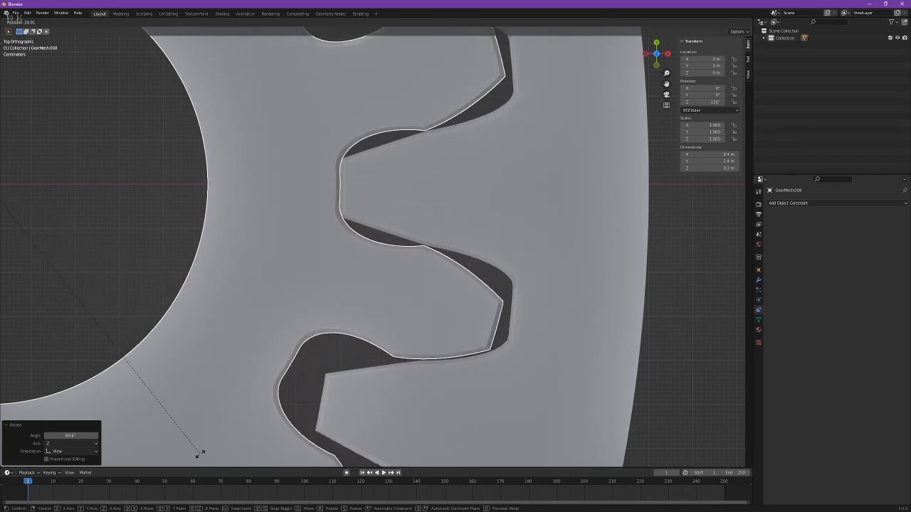
click(227, 431)
scroll(324, 231, up, 8)
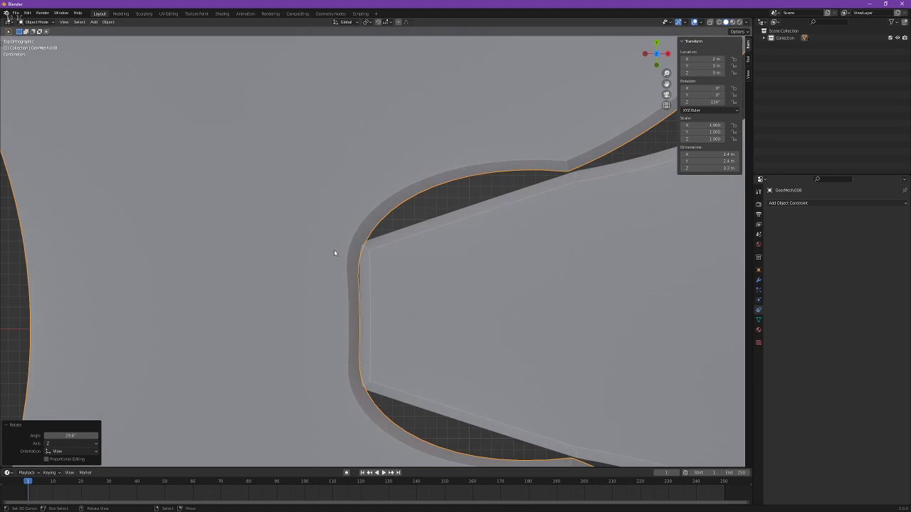
click(423, 284)
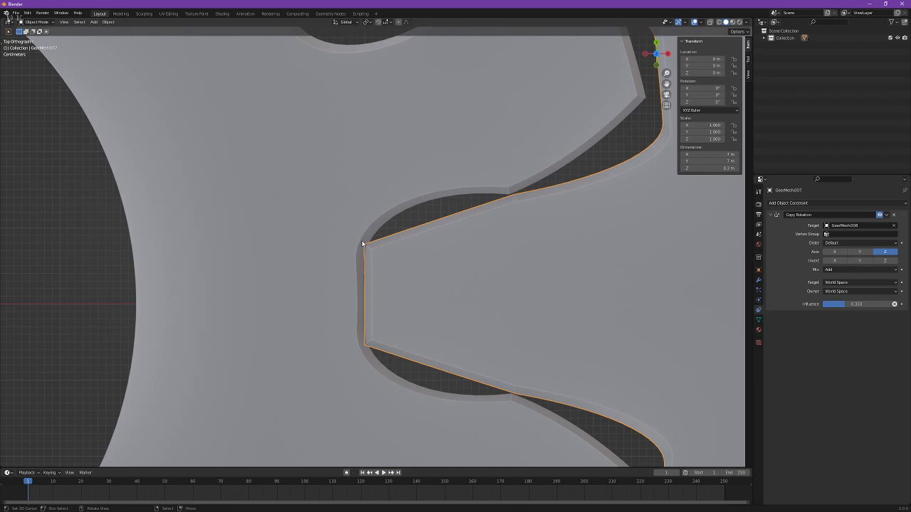
scroll(380, 261, down, 6)
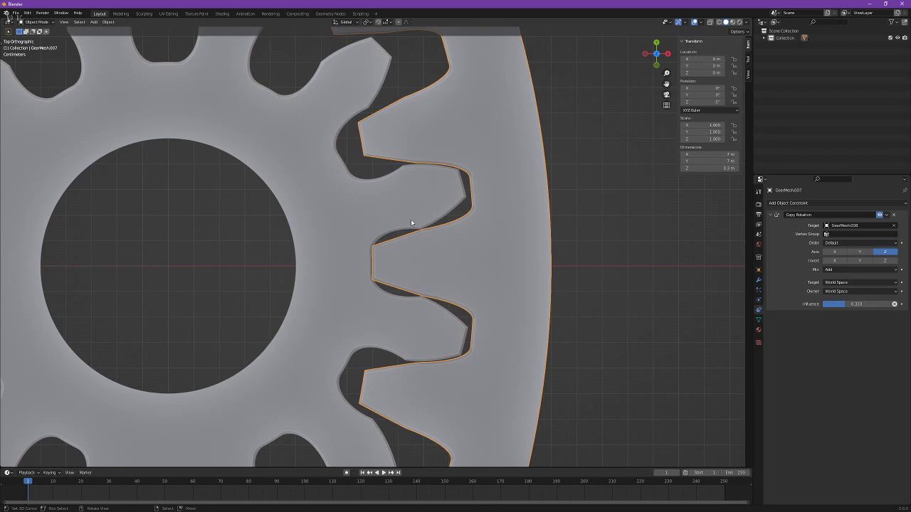
scroll(410, 223, down, 8)
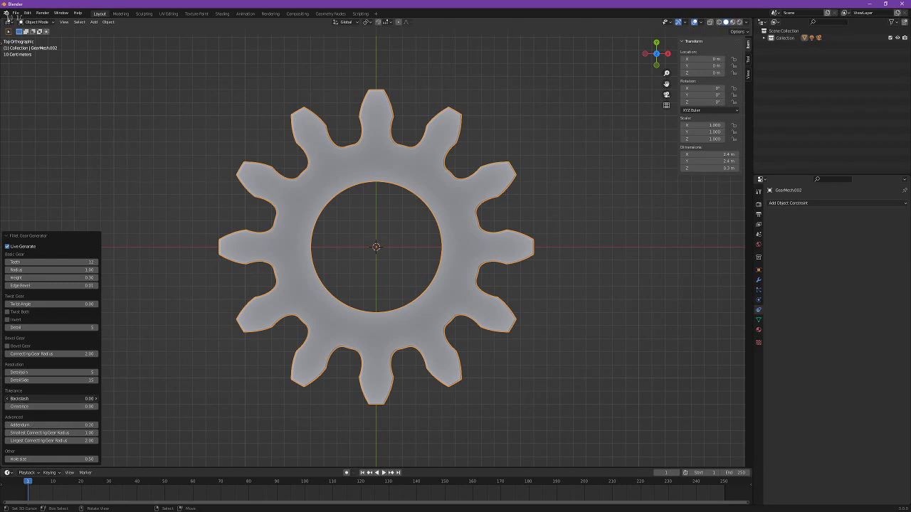
Step: Try a Backlash of 0.02 and a Clearance of 0.01 on the 12-tooth gear, and undo these tolerance changes
mouse_move(51, 401)
mouse_down()
mouse_move(78, 401)
mouse_move(52, 398)
mouse_up()
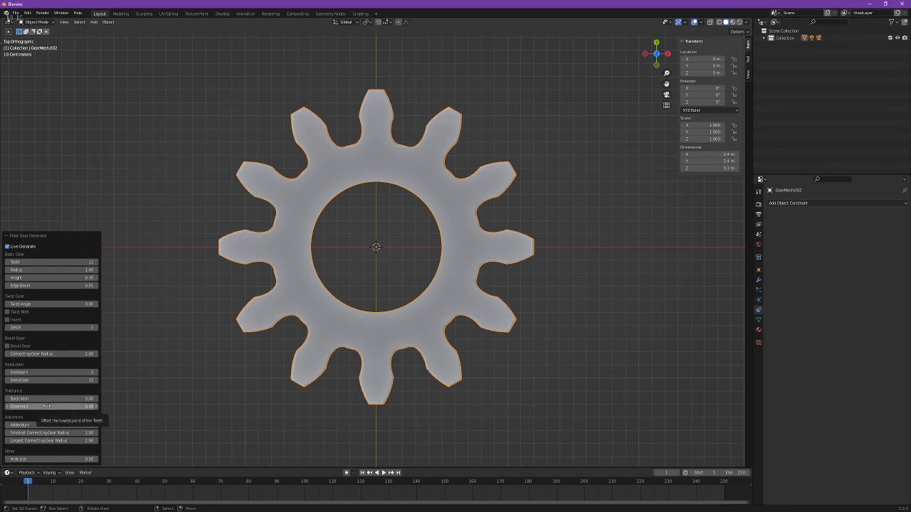
mouse_move(46, 406)
mouse_down()
mouse_move(55, 405)
mouse_move(43, 413)
mouse_up()
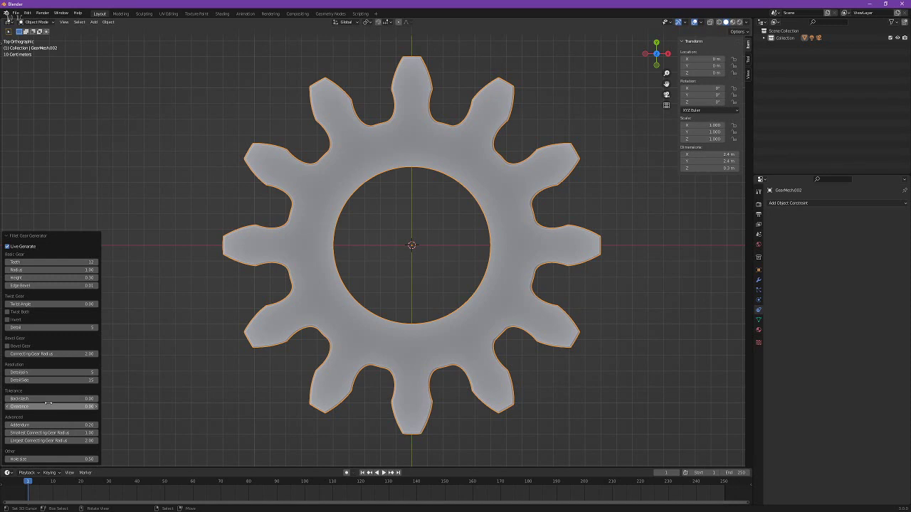
drag(52, 398, 49, 406)
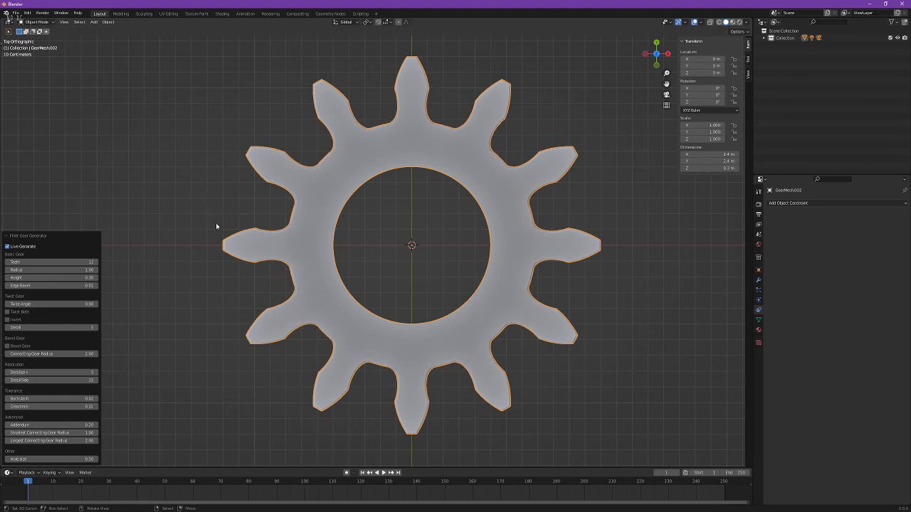
key(ctrl+z)
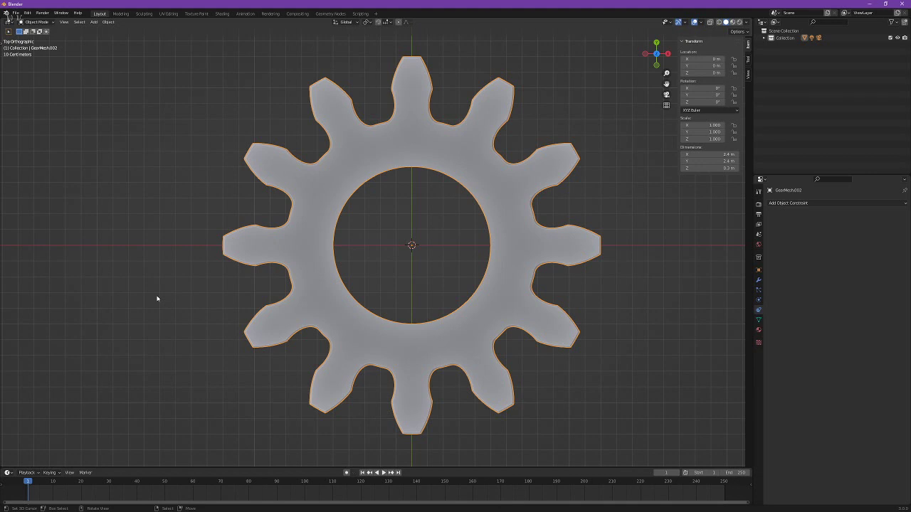
Step: Add another 12-tooth Fillet Gear at the origin
key(grave)
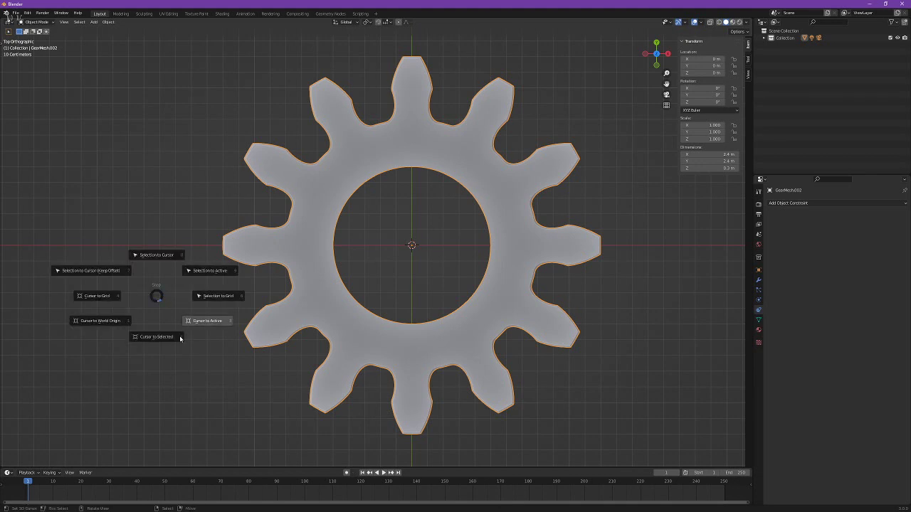
key(Escape)
key(shift+a)
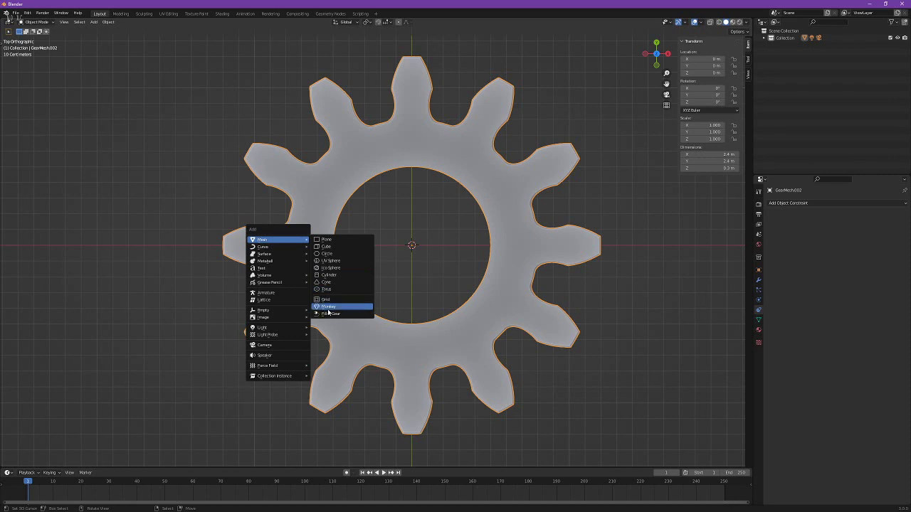
click(342, 308)
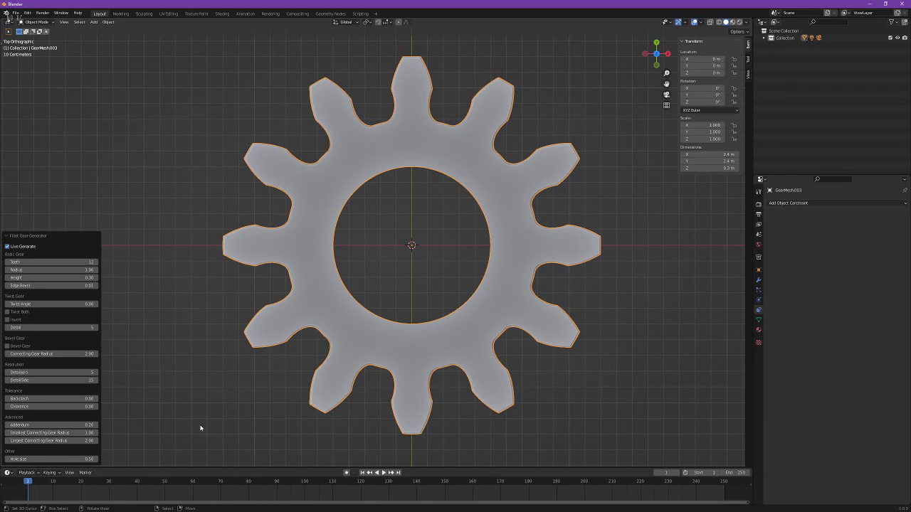
Step: Delete the existing gears and add a fresh 12-tooth Fillet Gear at the origin
click(231, 352)
click(299, 284)
key(x)
click(299, 289)
key(shift+a)
mouse_move(267, 230)
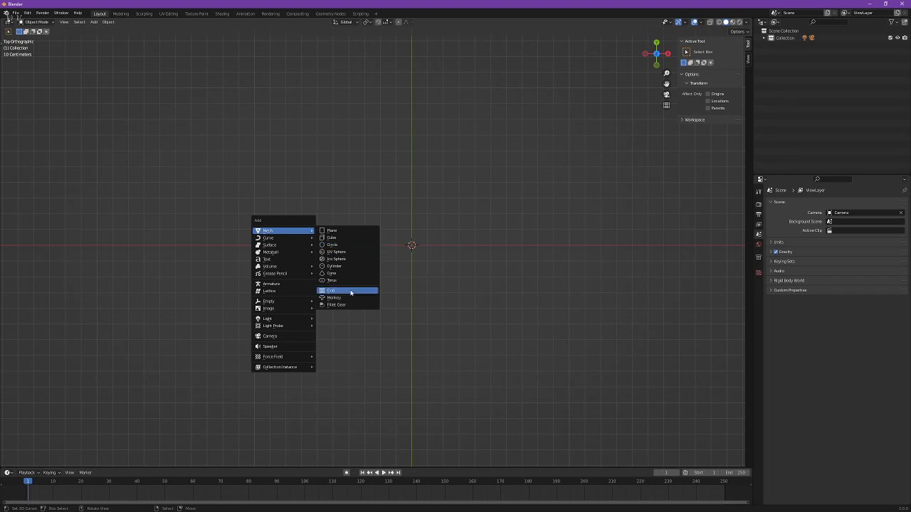
click(345, 304)
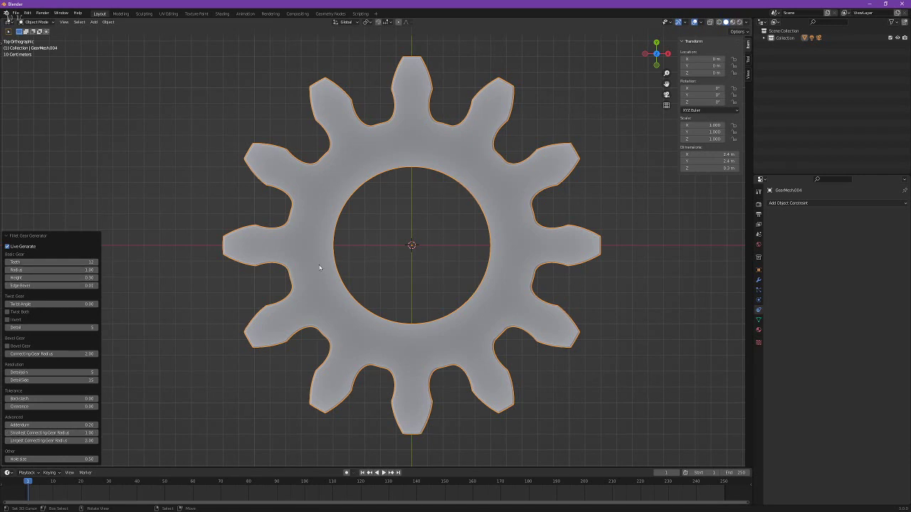
Step: Add a second Fillet Gear with a radius of 0.5 and 6 teeth, and move it 1.5 m along X
key(shift+a)
mouse_move(283, 285)
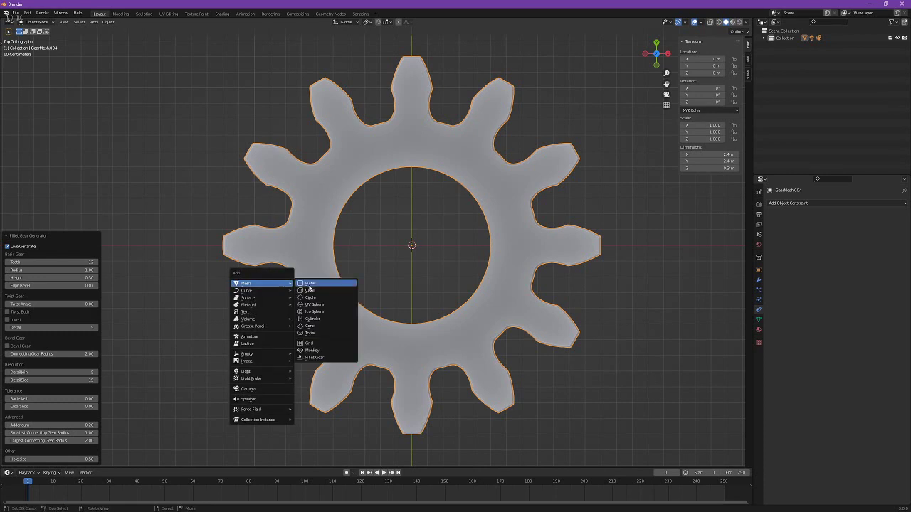
click(323, 358)
double_click(59, 270)
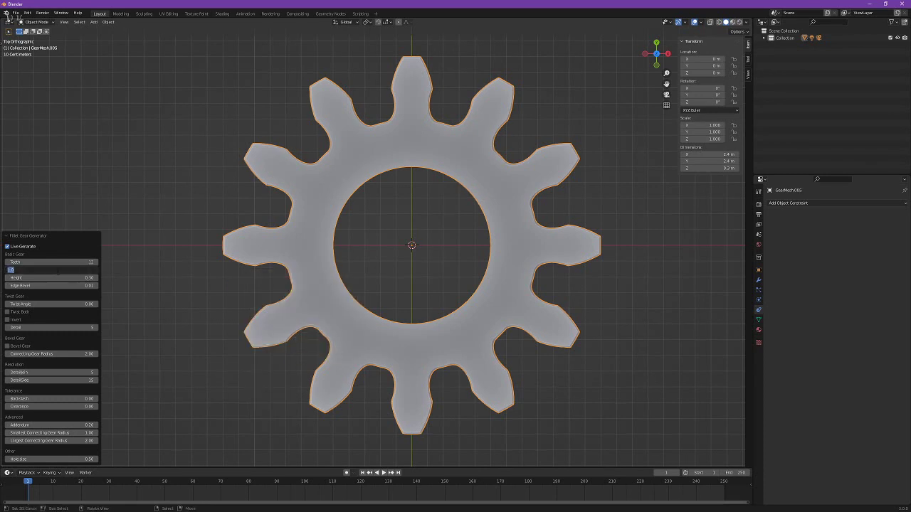
key(BackSpace)
text(5)
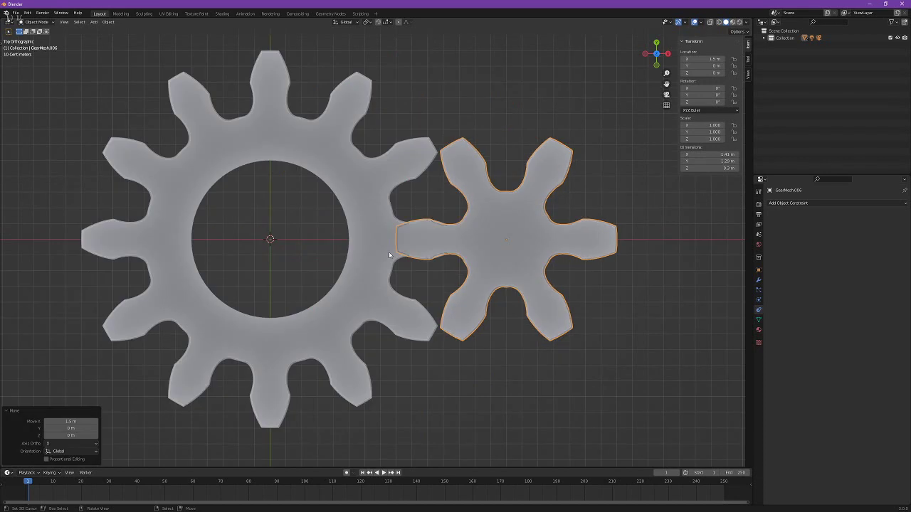
Step: Rotate the 12-tooth gear by 15° about Z to mesh with the six-tooth gear
click(386, 271)
key(r)
click(389, 285)
Step: Examine the contact between the 12-tooth and six-tooth gears up close, in both wireframe and solid shading, for overlapping teeth
scroll(389, 285, up, 10)
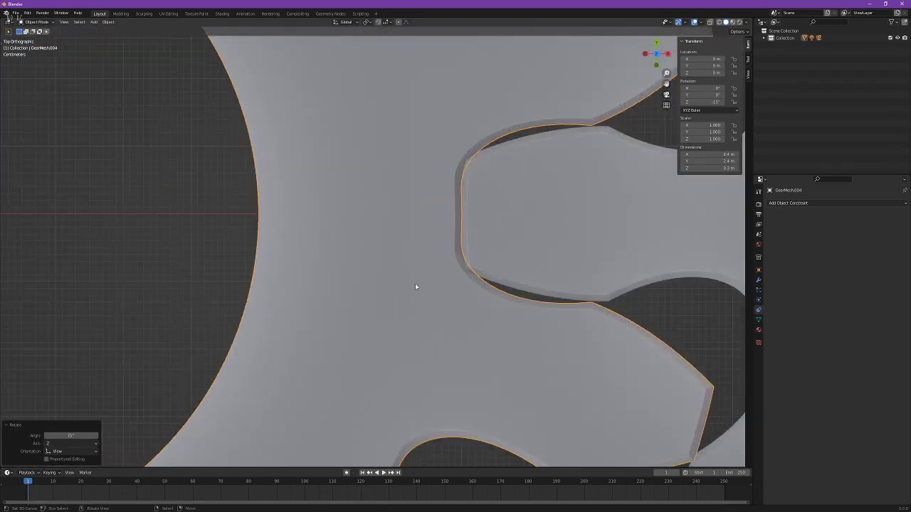
key(z)
click(320, 278)
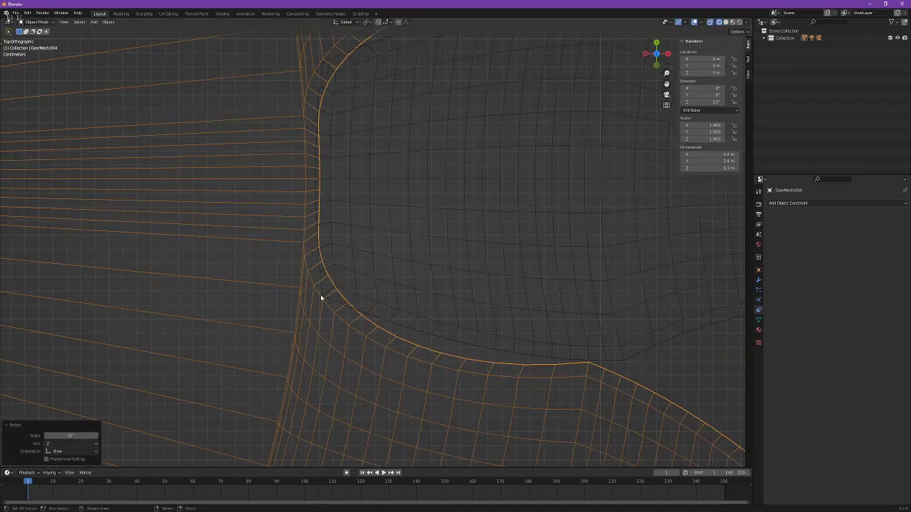
key(z)
click(566, 305)
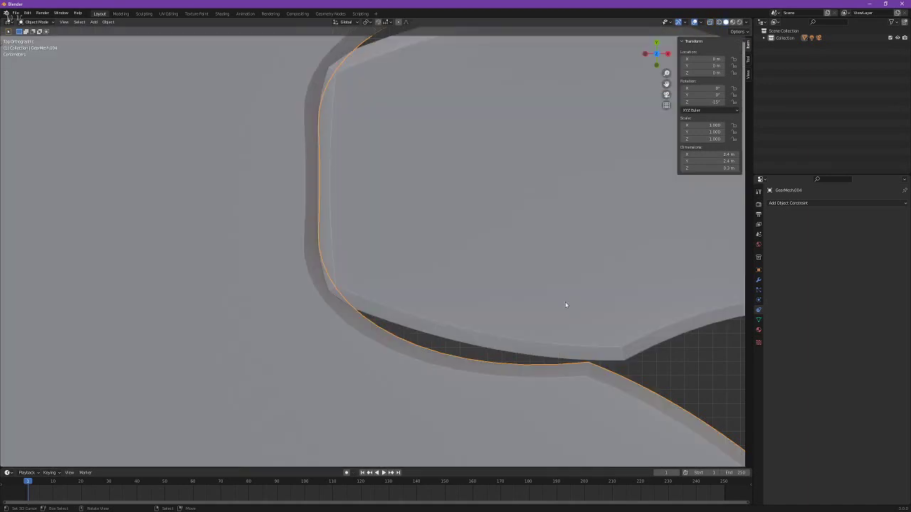
scroll(385, 325, down, 6)
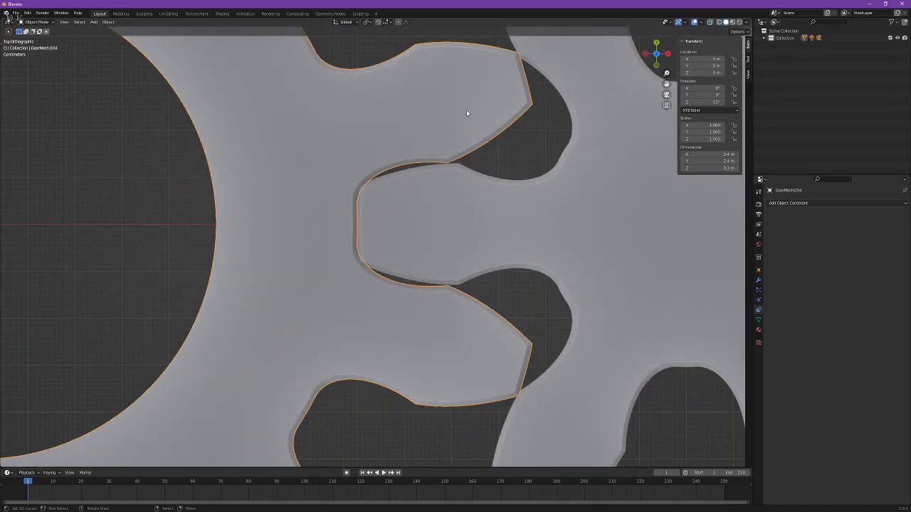
scroll(437, 270, down, 2)
scroll(528, 232, up, 5)
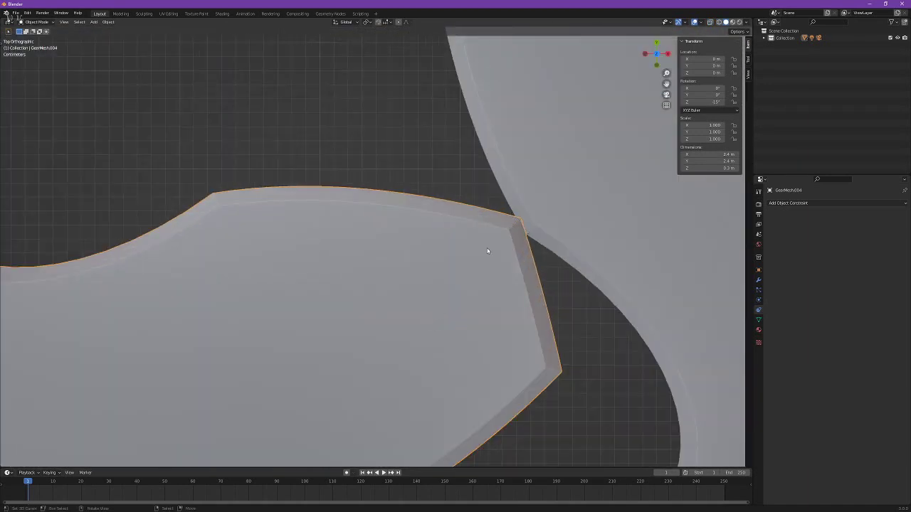
scroll(377, 225, down, 4)
scroll(444, 242, down, 6)
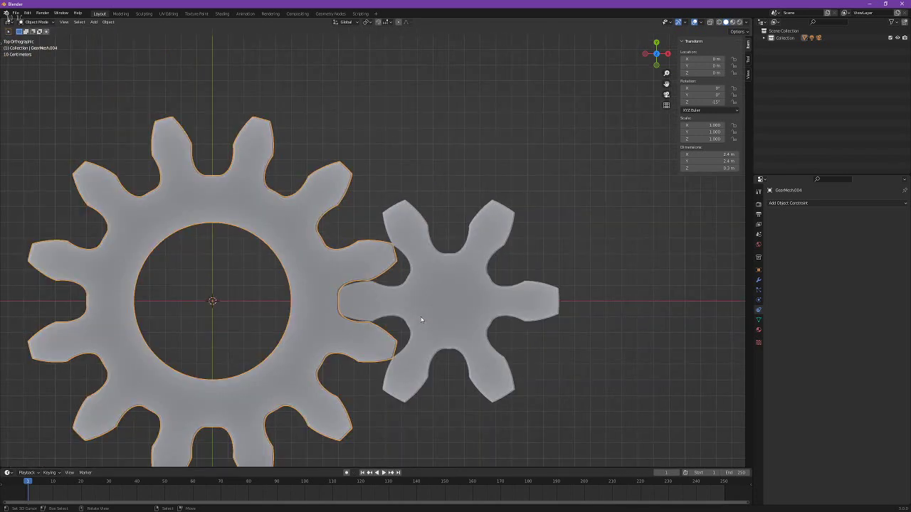